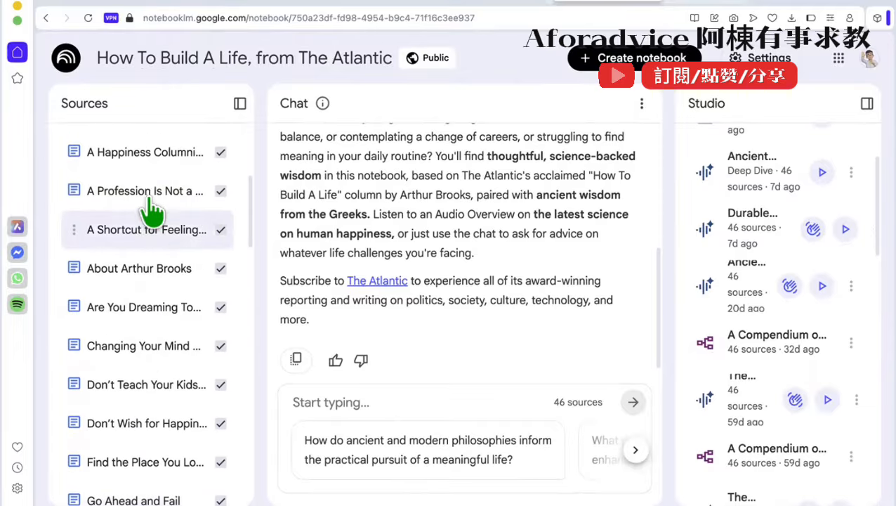
# - Open the source guide of "A Happiness Columnist's Three Biggest Happiness Rules" and review the notebook's introduction in the chat
pyautogui.click(129, 153)
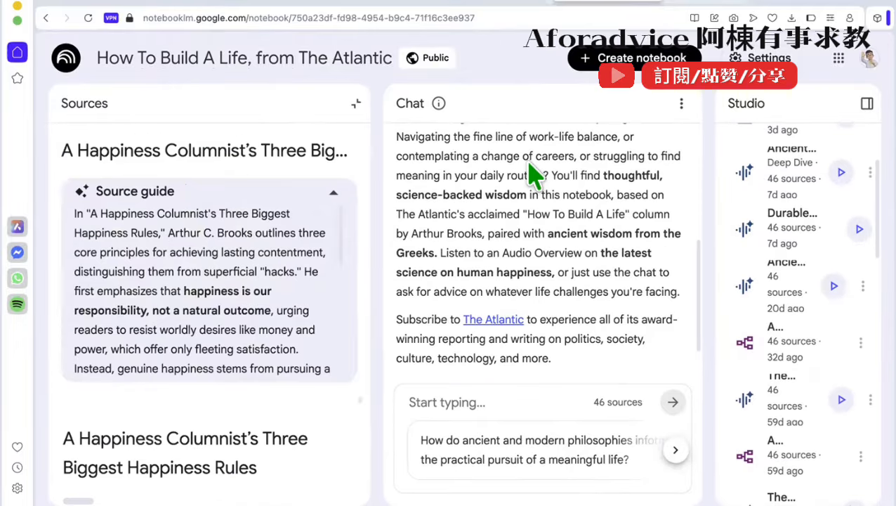
pyautogui.scroll(-1, 534, 175)
pyautogui.scroll(3, 534, 176)
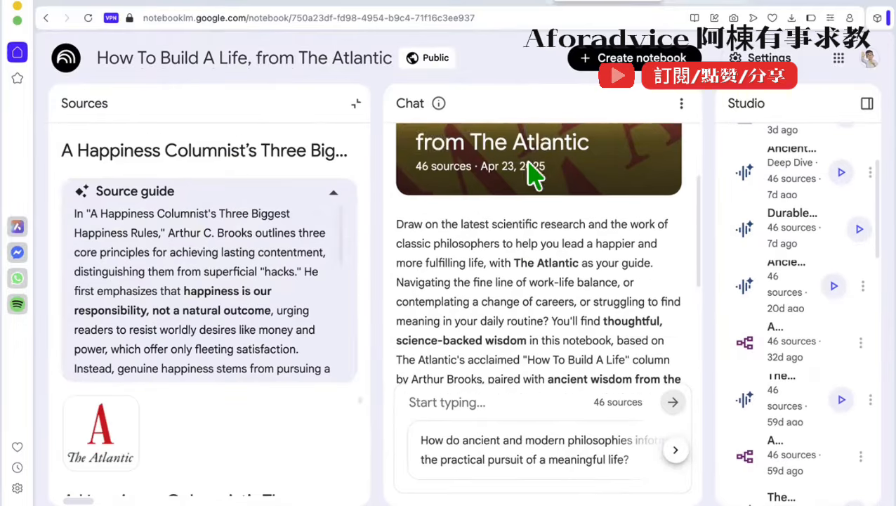
pyautogui.scroll(2, 533, 175)
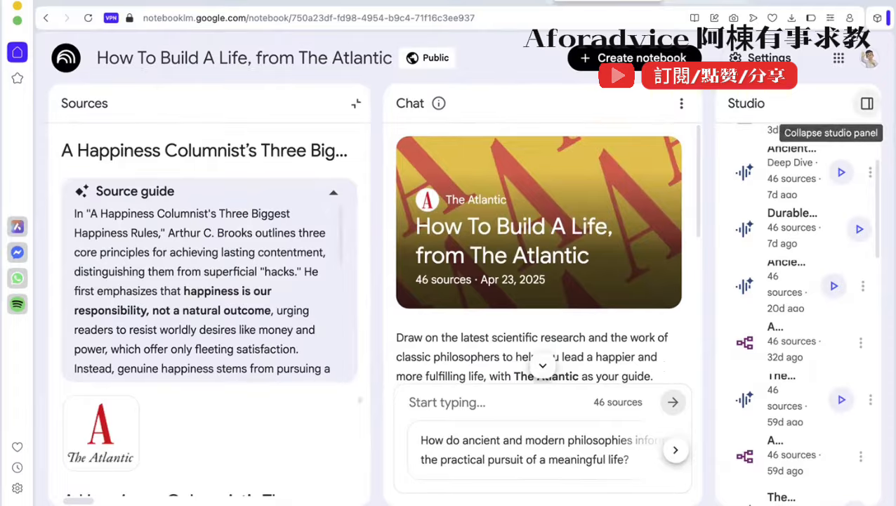
# - Browse the featured notebook's saved Studio outputs, from the newest entries down to the older ones
pyautogui.click(866, 103)
pyautogui.click(865, 103)
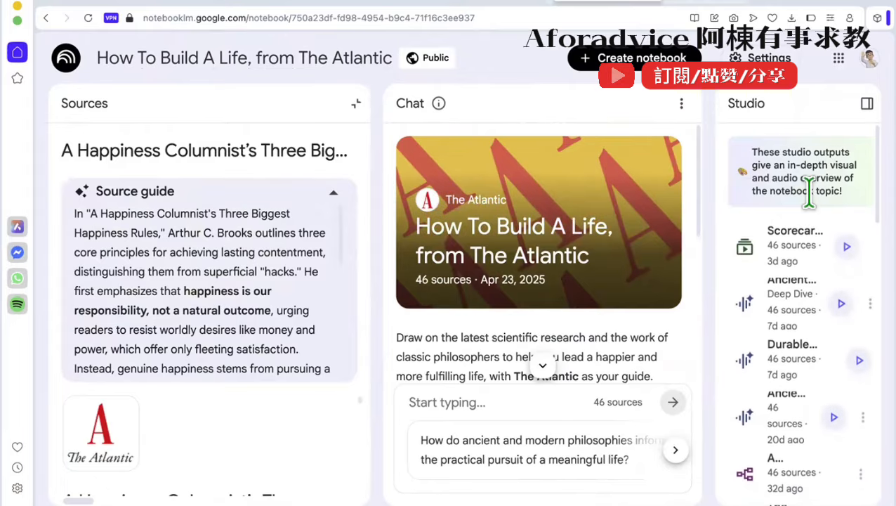
pyautogui.scroll(-10, 809, 197)
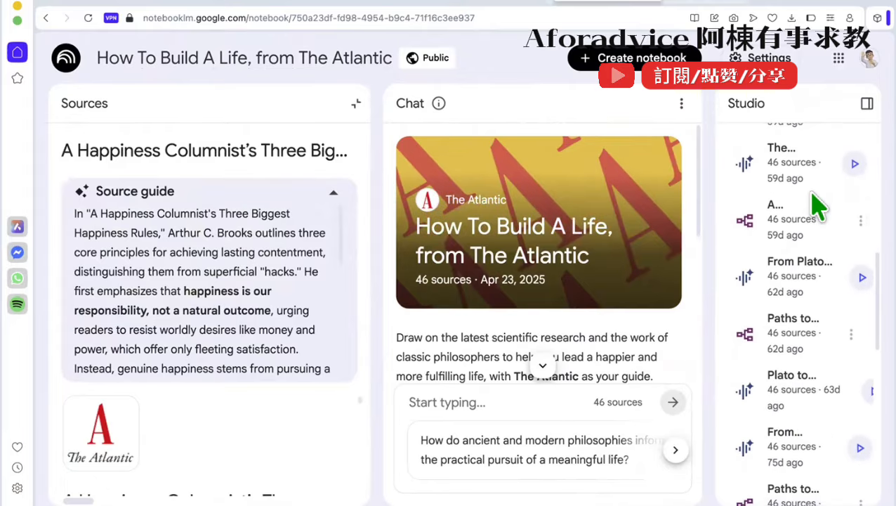
pyautogui.scroll(-5, 816, 205)
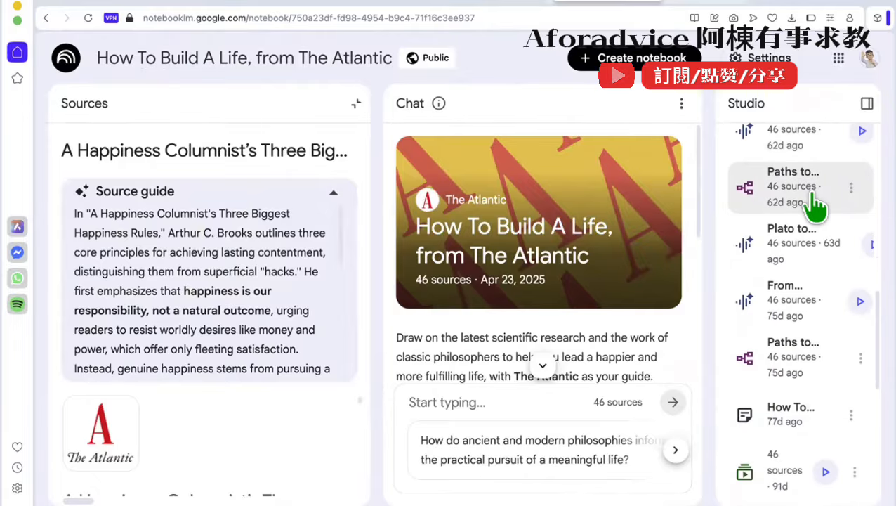
pyautogui.scroll(-3, 816, 205)
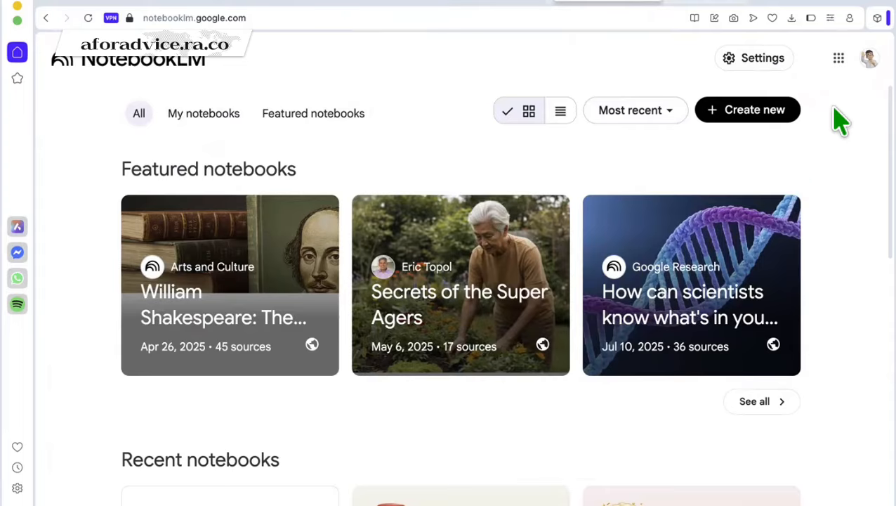
# - Open the output language setting and look through the available override languages without changing the selection
pyautogui.click(760, 61)
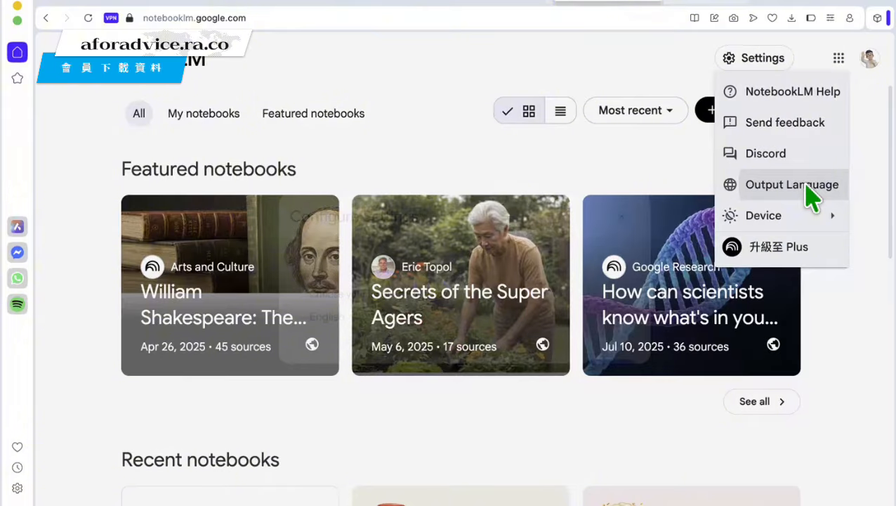
pyautogui.click(807, 189)
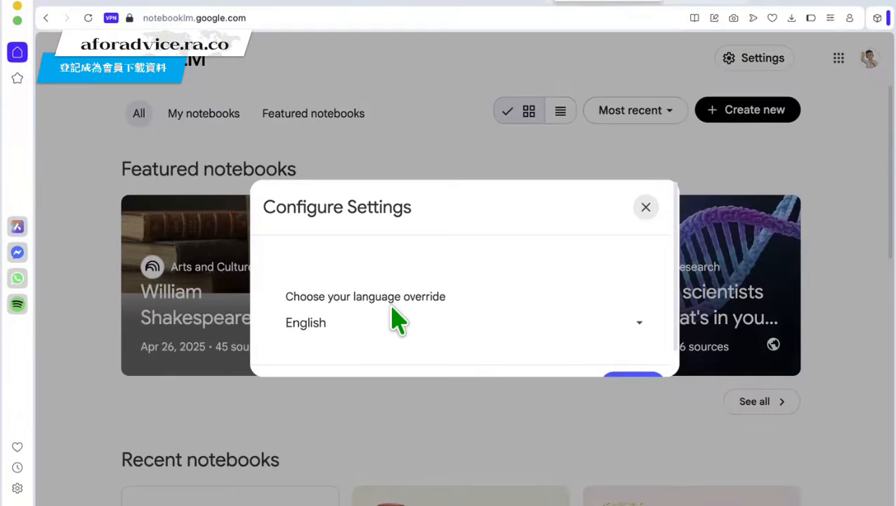
pyautogui.scroll(-1, 394, 319)
pyautogui.scroll(1, 394, 320)
pyautogui.click(640, 326)
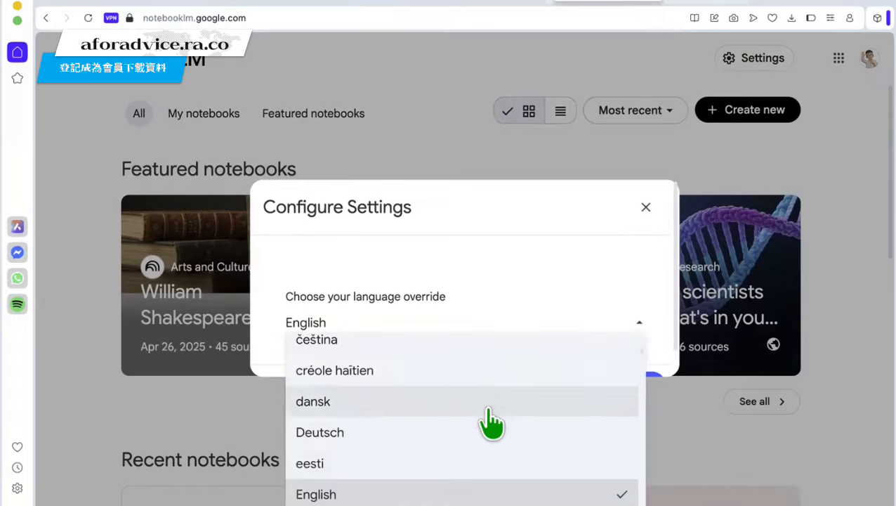
pyautogui.scroll(3, 479, 442)
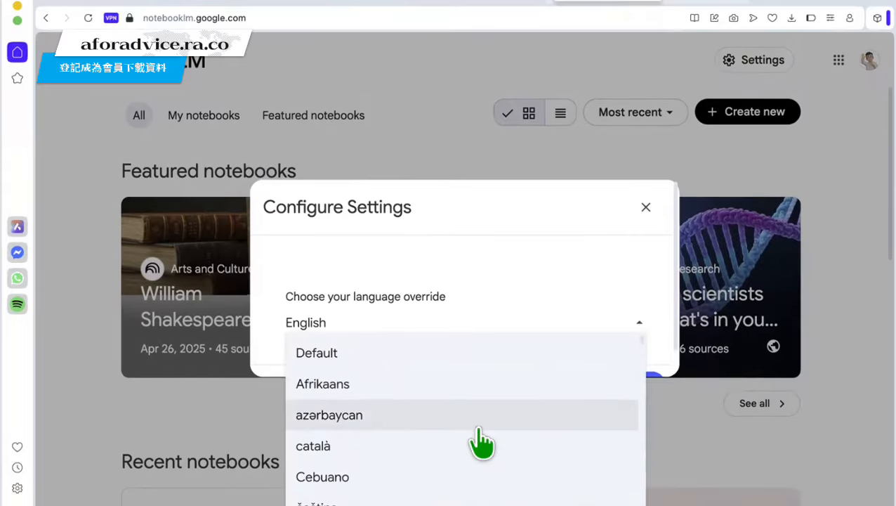
pyautogui.scroll(-5, 480, 443)
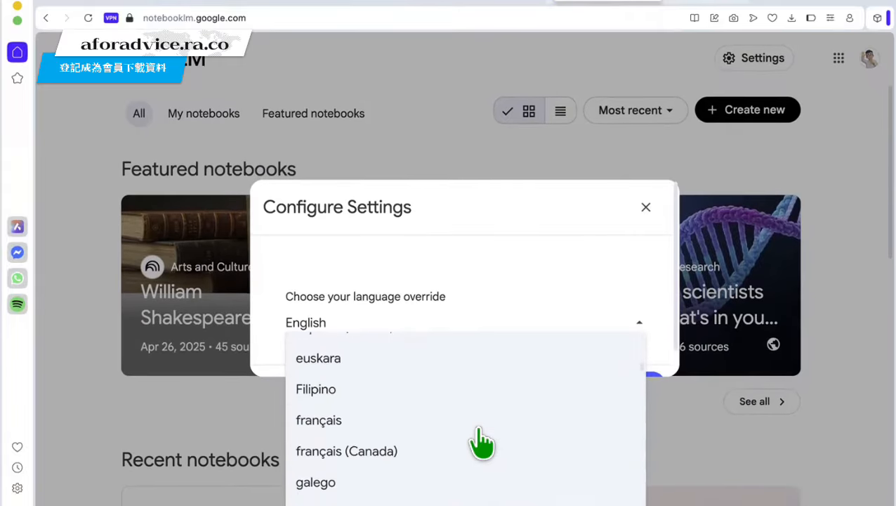
pyautogui.scroll(-6, 480, 442)
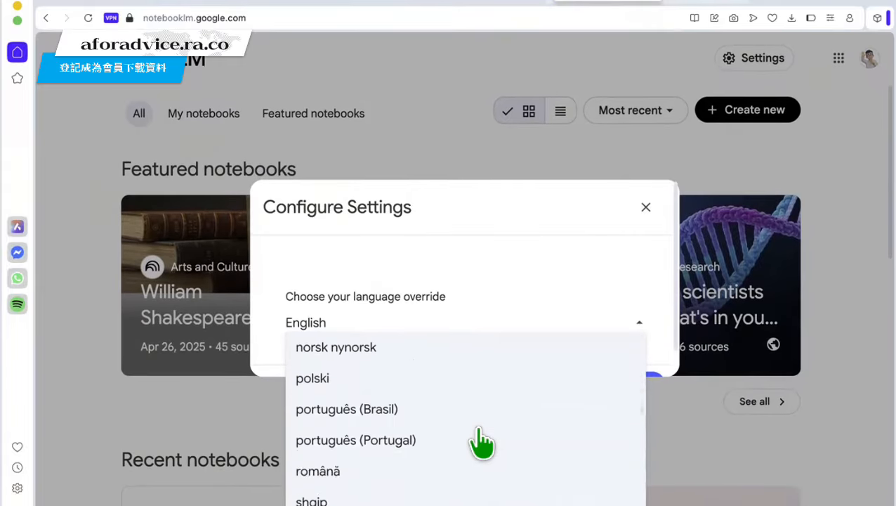
pyautogui.scroll(-8, 480, 443)
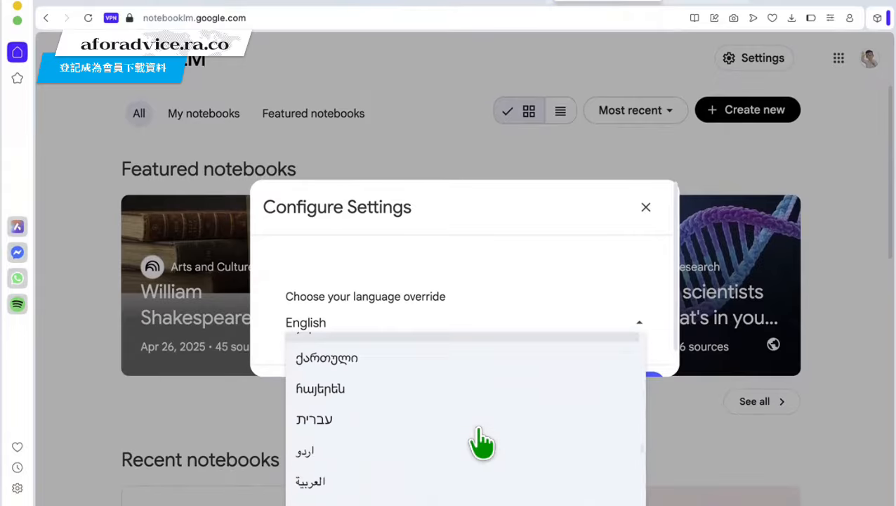
pyautogui.scroll(-10, 482, 443)
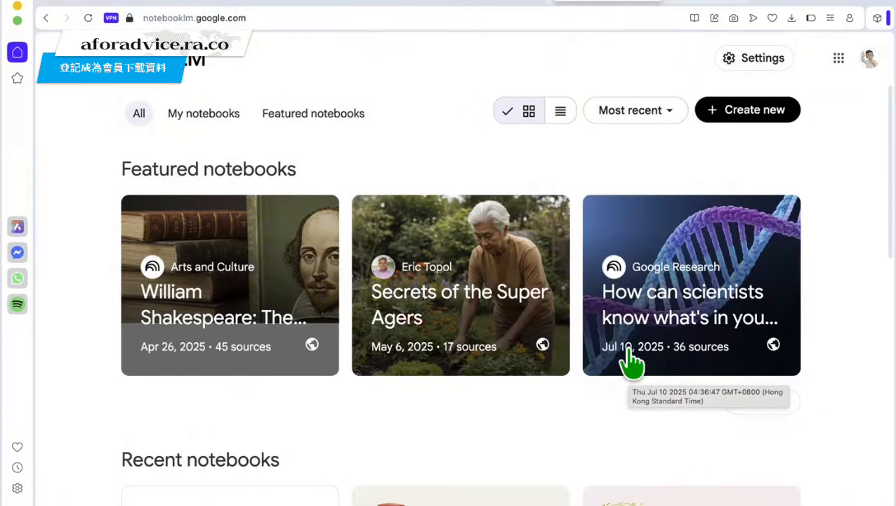
# - Create a new notebook and review the source types that can be added to it
pyautogui.click(737, 113)
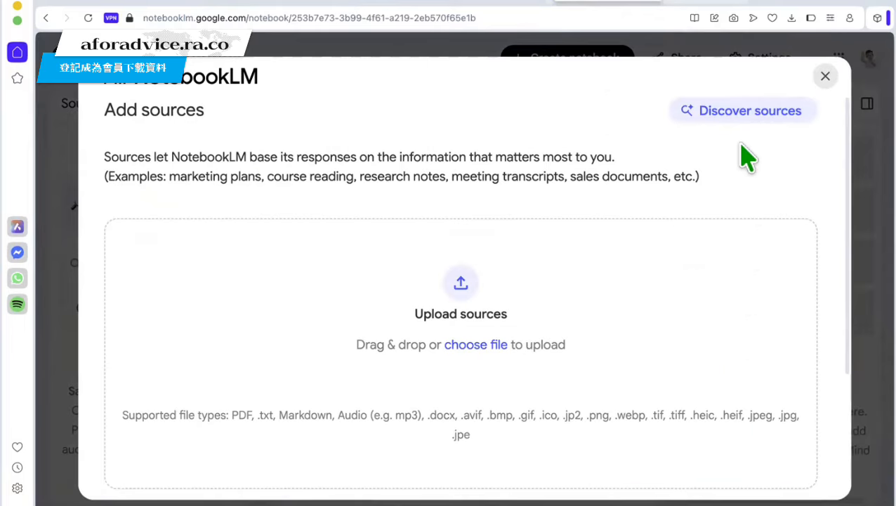
pyautogui.scroll(-3, 731, 162)
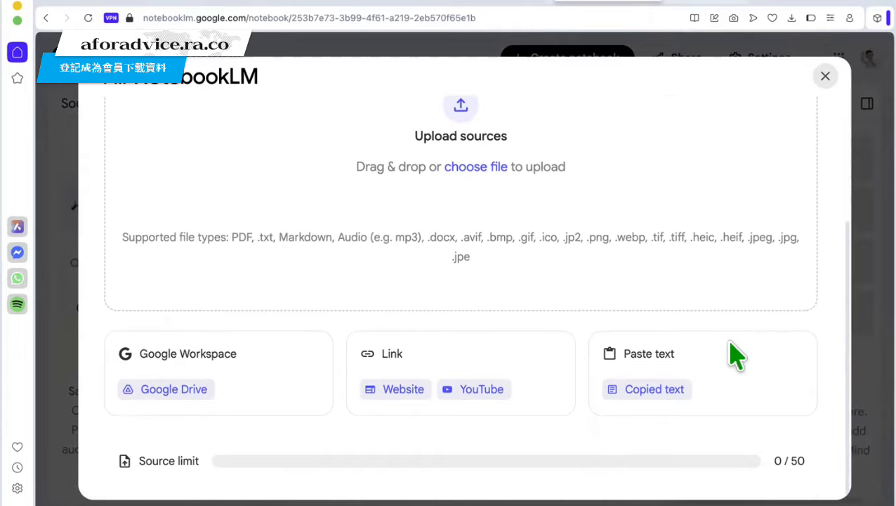
pyautogui.scroll(3, 735, 356)
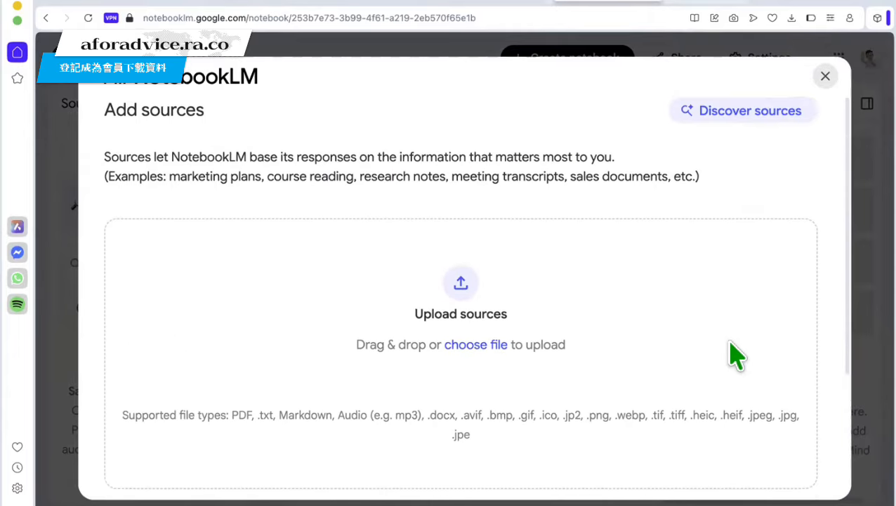
# - Discover sources for the new notebook by searching the web for "業主立案法團香港"
pyautogui.click(740, 120)
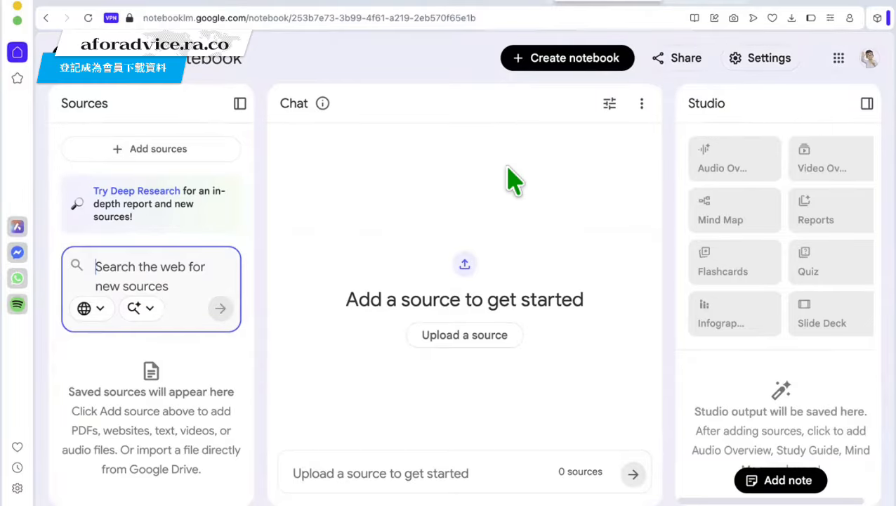
pyautogui.click(91, 308)
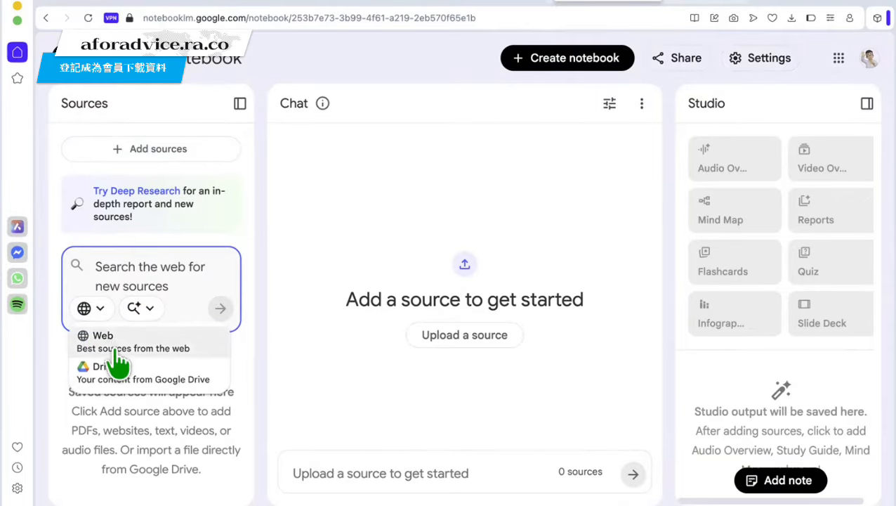
pyautogui.click(113, 347)
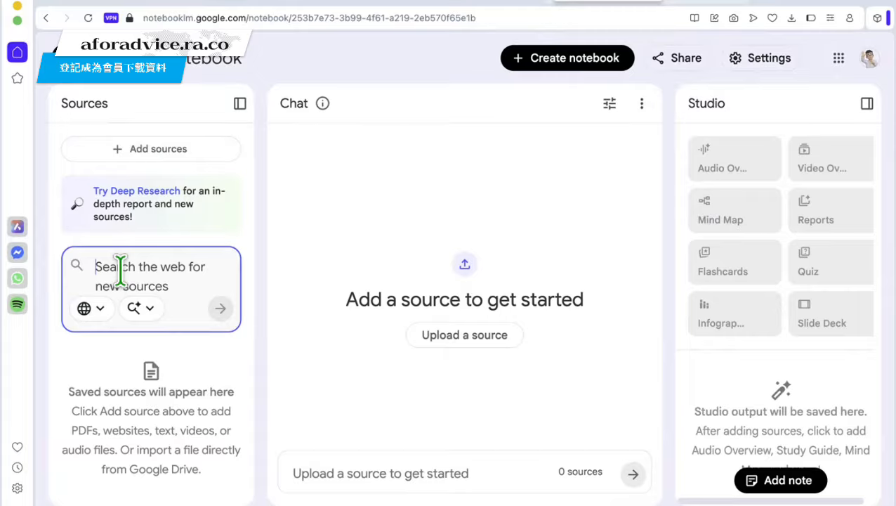
pyautogui.write('業主')
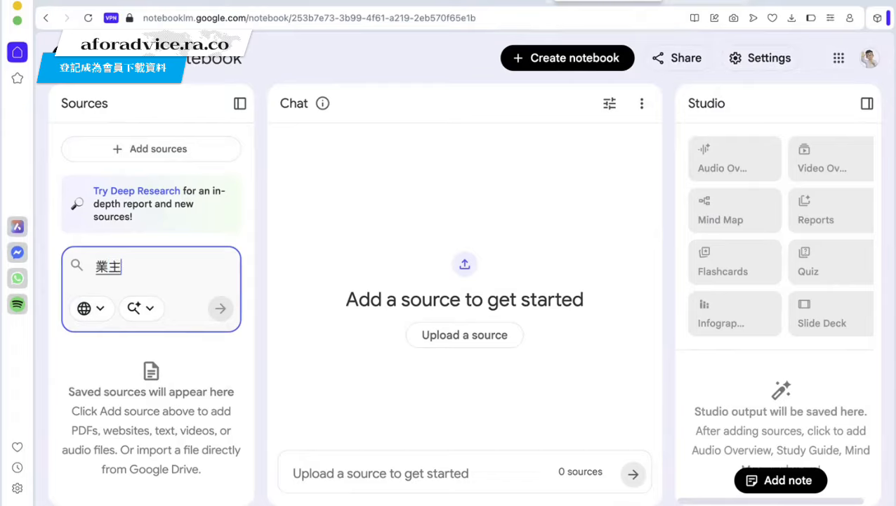
pyautogui.write('立案法團香港')
pyautogui.click(216, 311)
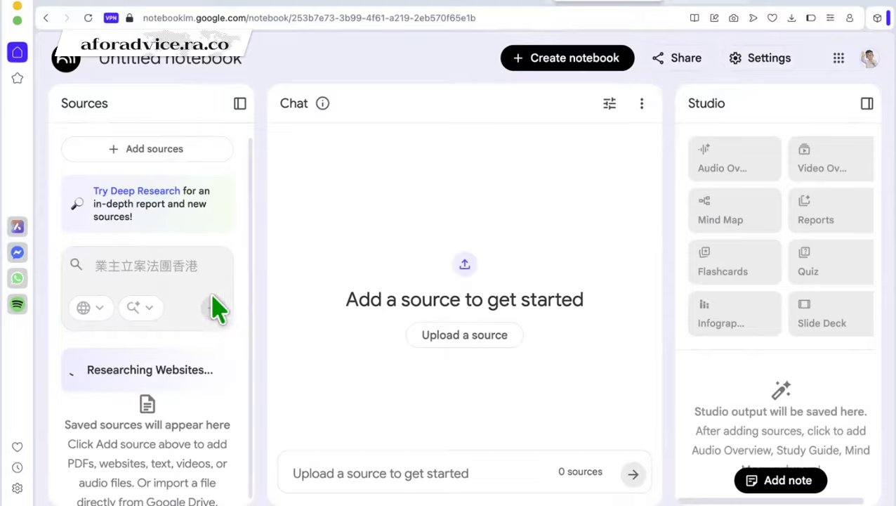
# - Review the full list of sources discovered for 業主立案法團香港 and import all of them into the notebook
pyautogui.scroll(-1, 186, 256)
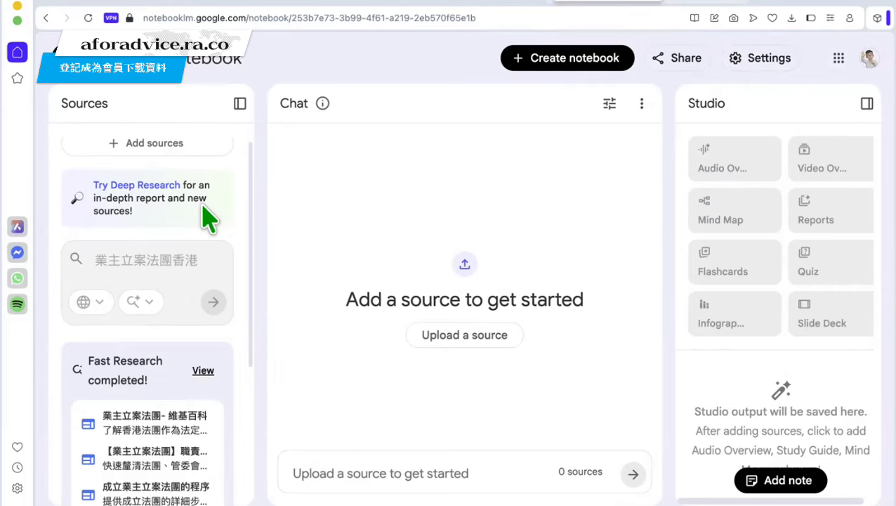
pyautogui.scroll(-3, 209, 218)
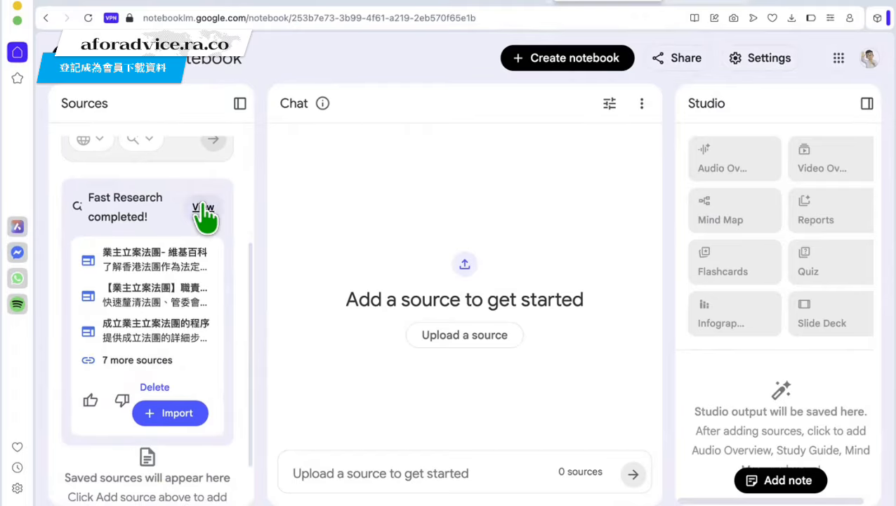
pyautogui.scroll(3, 203, 215)
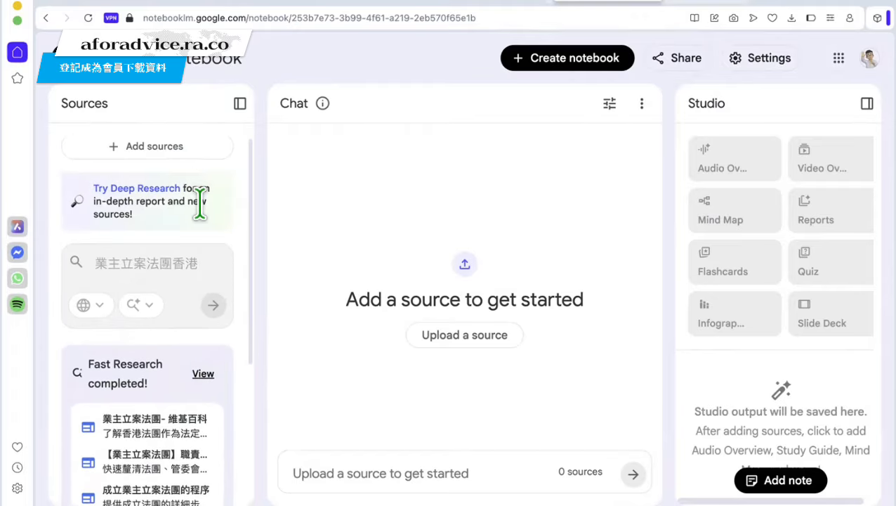
pyautogui.scroll(-4, 238, 249)
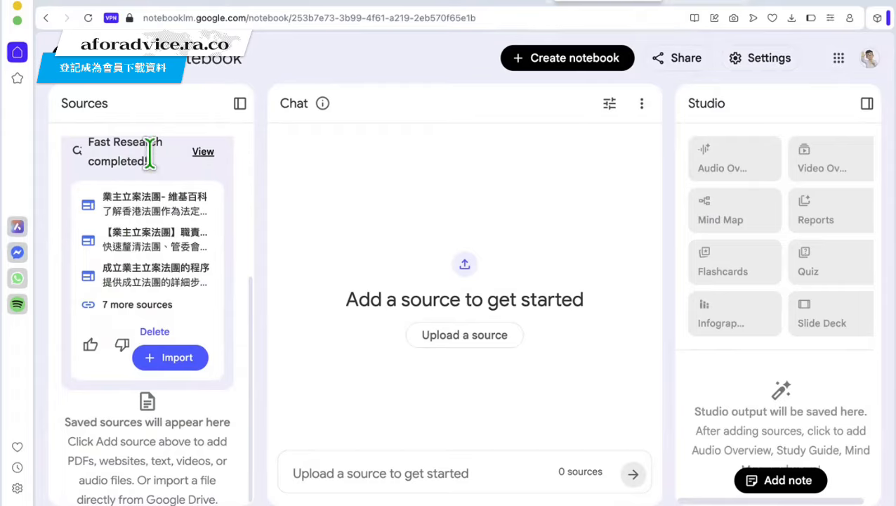
pyautogui.click(203, 152)
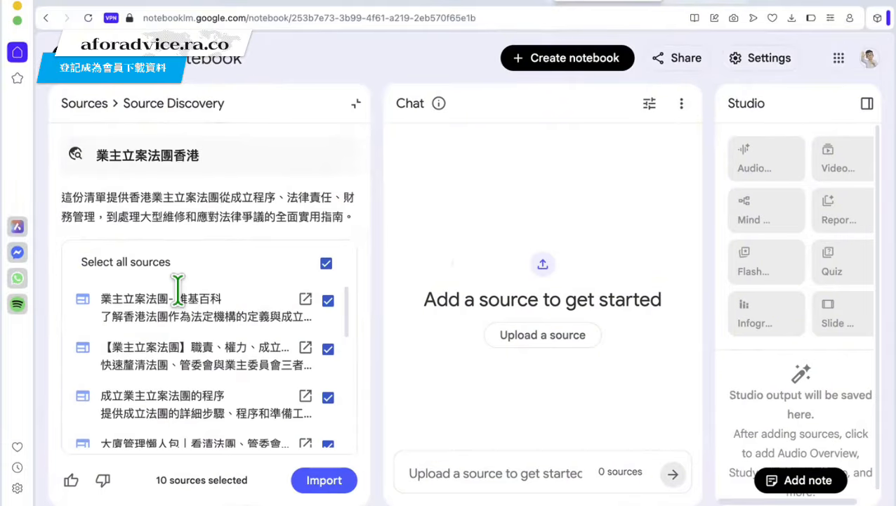
pyautogui.scroll(-5, 177, 288)
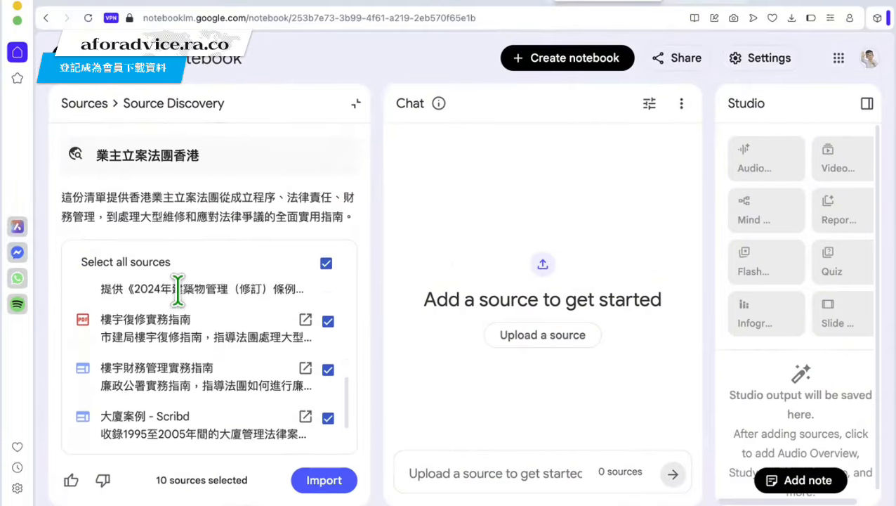
pyautogui.scroll(-2, 178, 288)
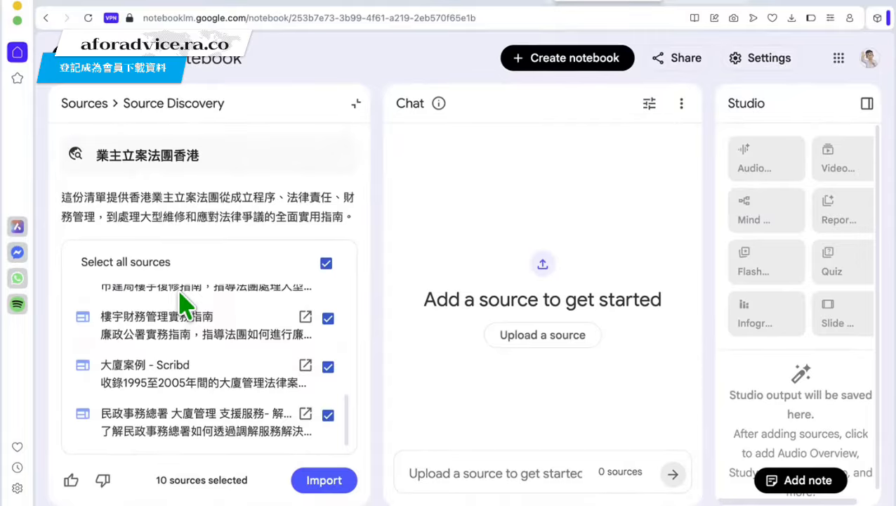
pyautogui.scroll(8, 206, 413)
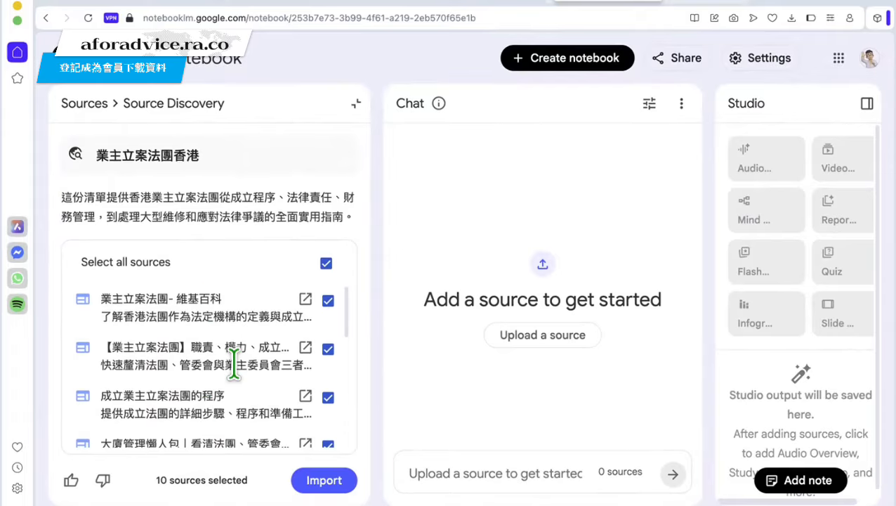
pyautogui.click(319, 481)
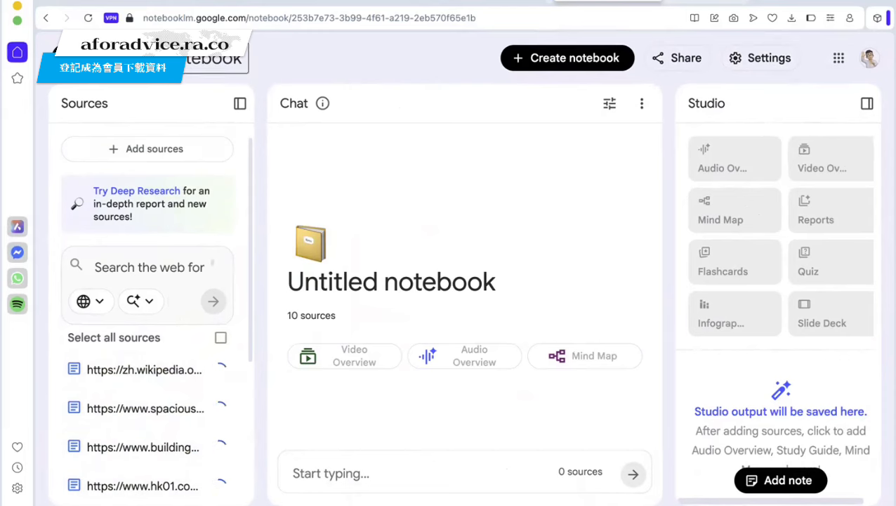
# - Look through the imported sources in the notebook's source list
pyautogui.moveTo(99, 59); pyautogui.dragTo(254, 64)
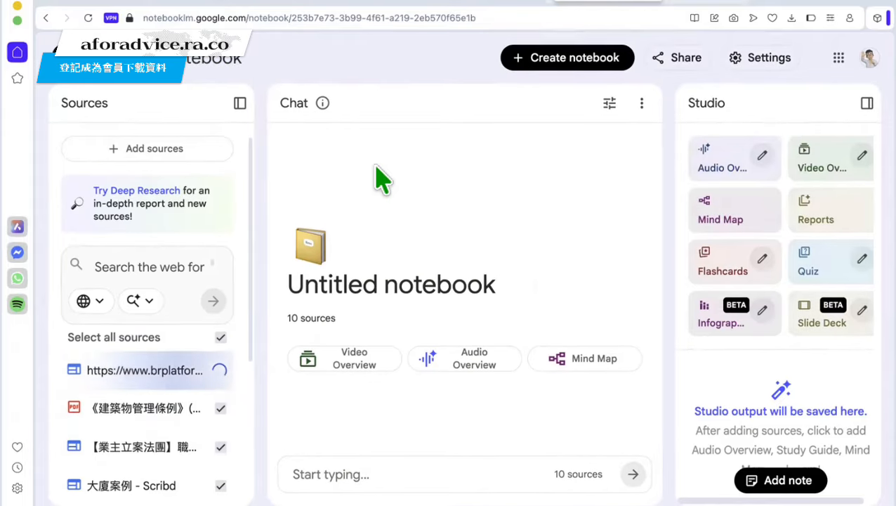
pyautogui.scroll(-3, 125, 329)
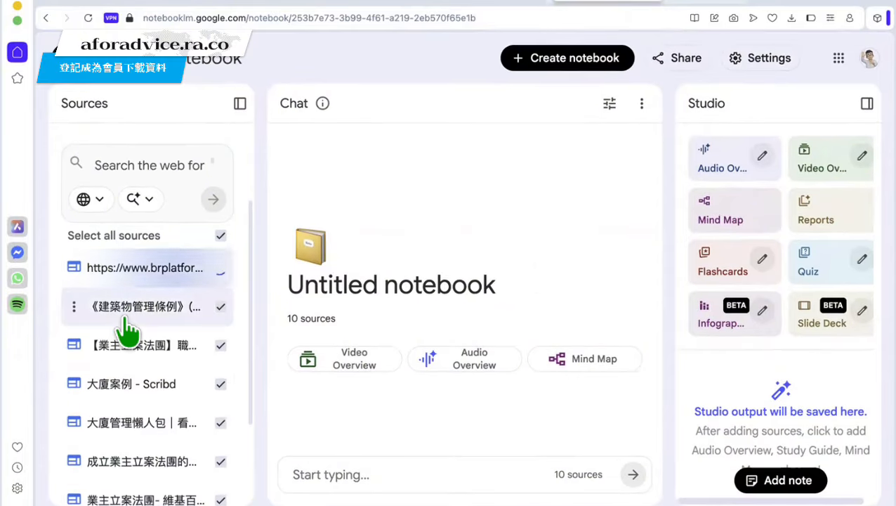
pyautogui.scroll(-1, 139, 226)
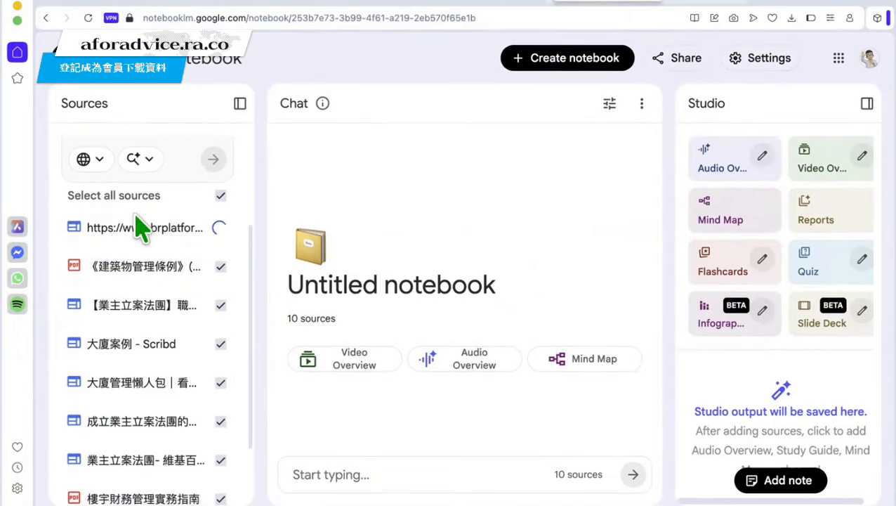
# - Examine the source search's scope options, Web and Drive, and its research modes, Fast Research and Deep Research
pyautogui.scroll(2, 136, 236)
pyautogui.click(102, 237)
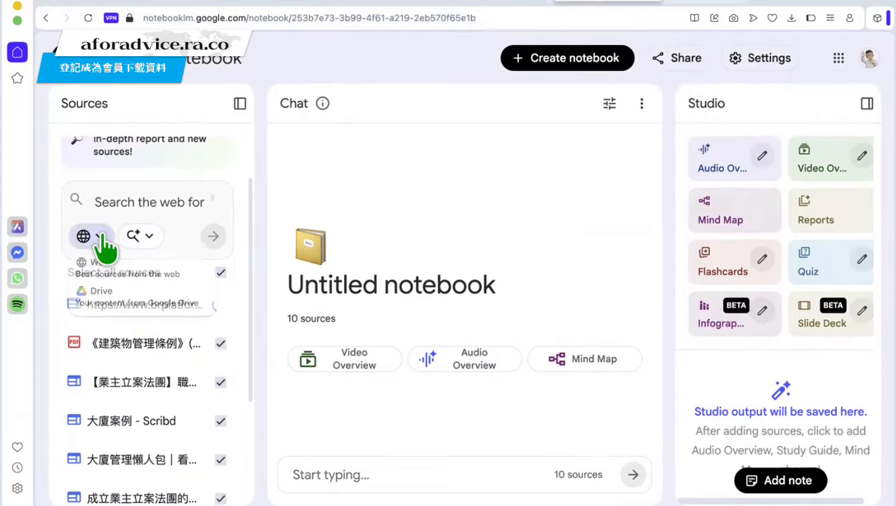
pyautogui.click(169, 215)
pyautogui.click(139, 236)
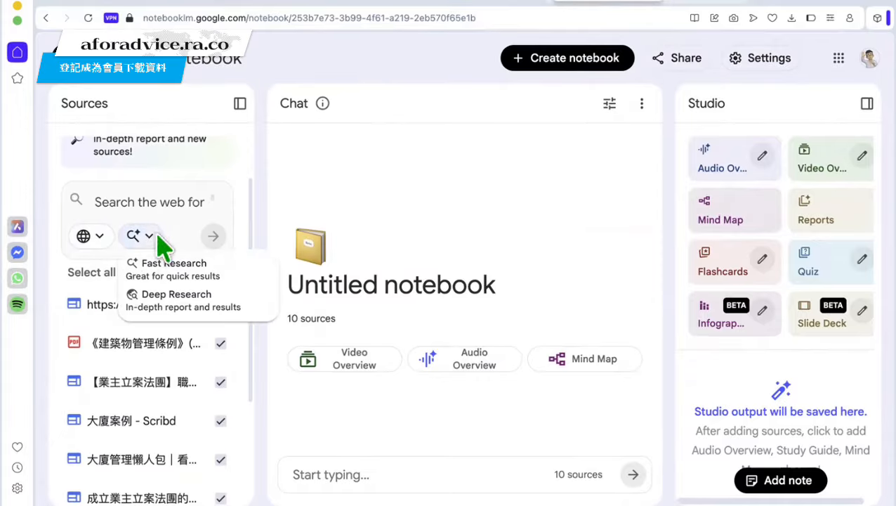
pyautogui.click(172, 196)
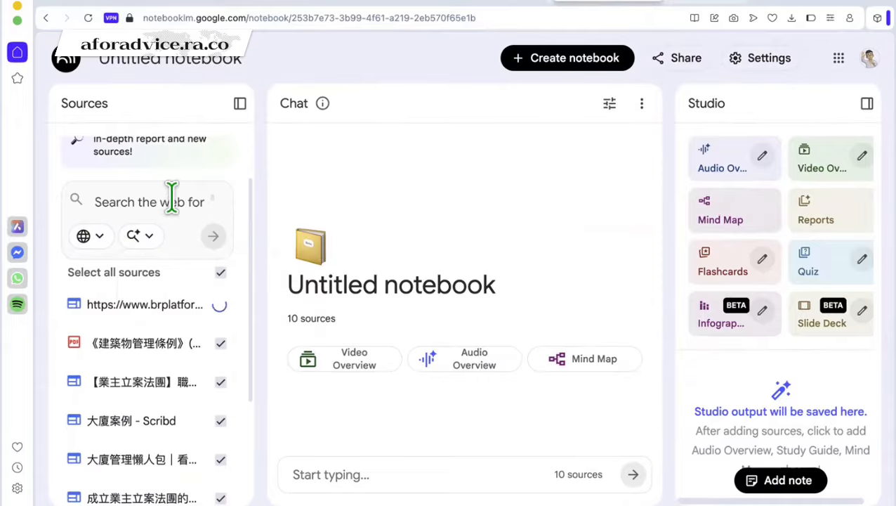
# - Check the source list down to its end while the imported 業主立案法團 sources finish loading
pyautogui.scroll(-5, 170, 219)
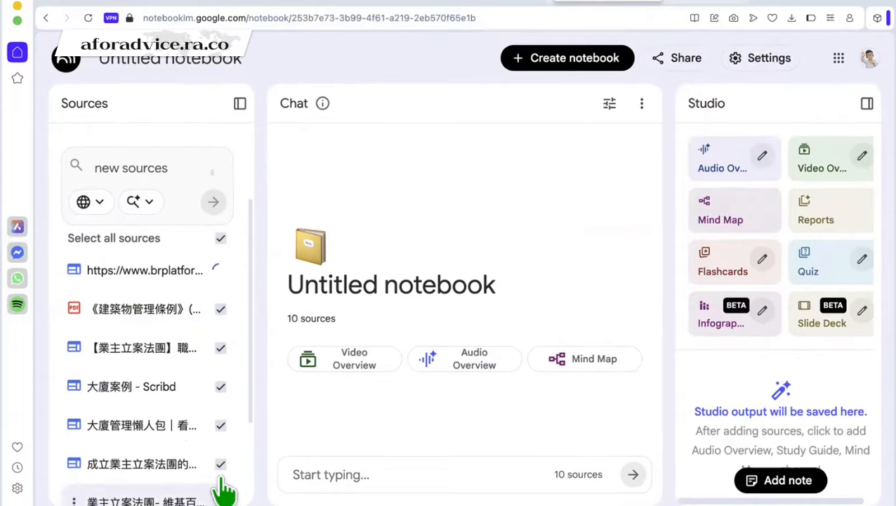
pyautogui.scroll(6, 175, 421)
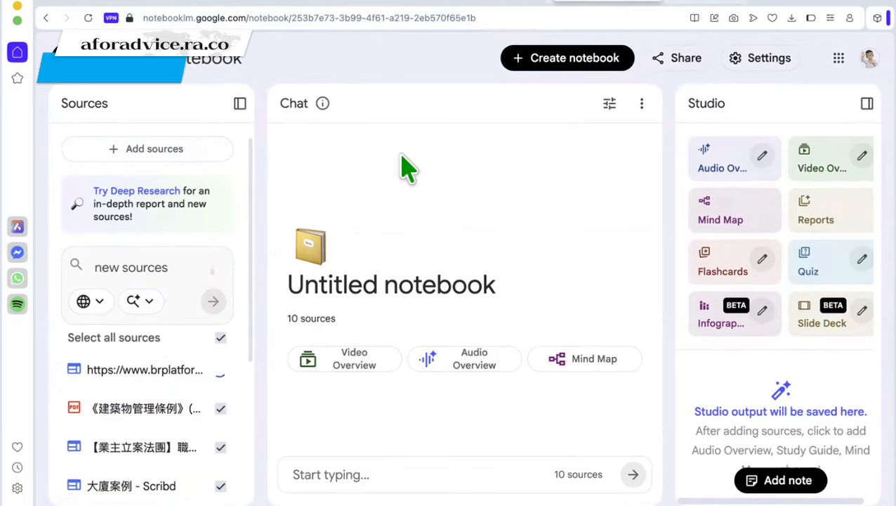
pyautogui.scroll(-4, 156, 267)
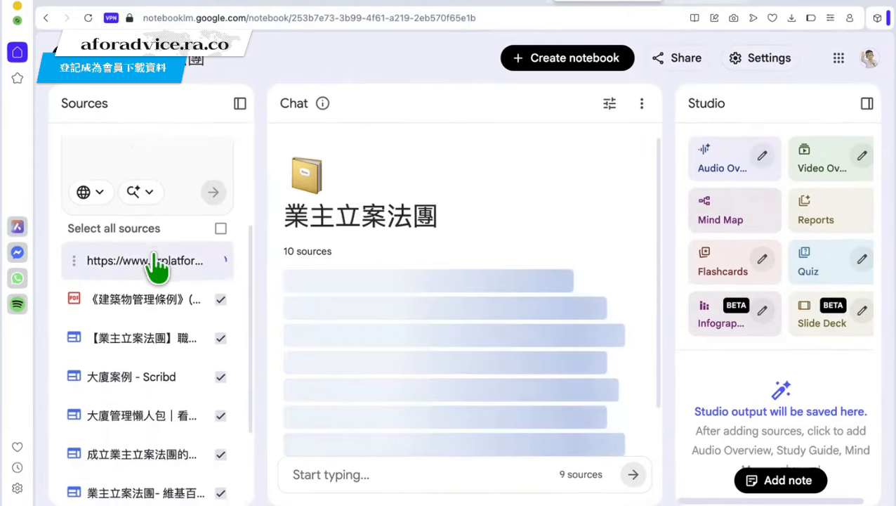
pyautogui.scroll(-3, 156, 267)
pyautogui.scroll(-1, 156, 265)
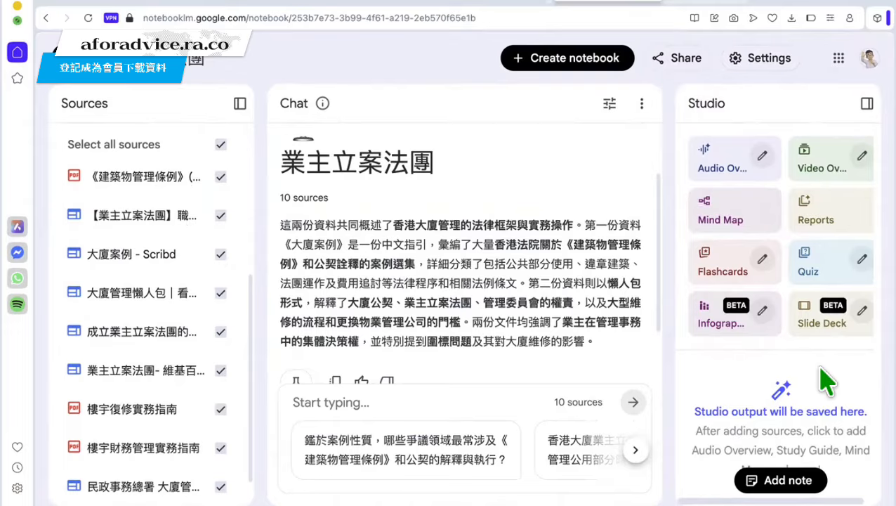
# - Generate a Video Overview and an Audio Overview from all selected sources in the notebook
pyautogui.click(823, 172)
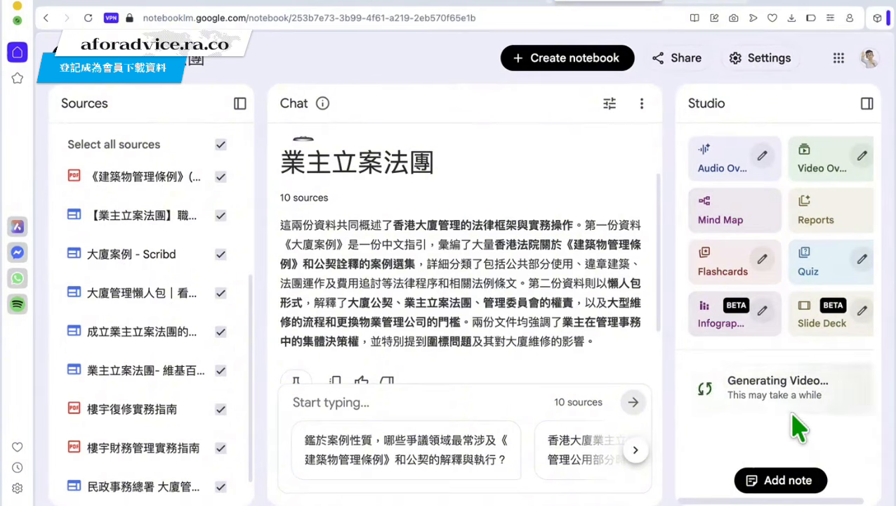
pyautogui.click(725, 170)
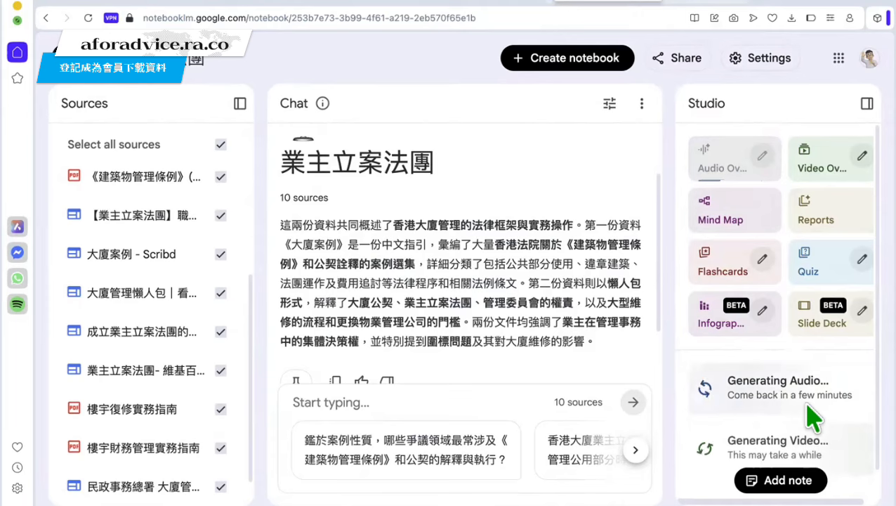
pyautogui.scroll(-1, 811, 417)
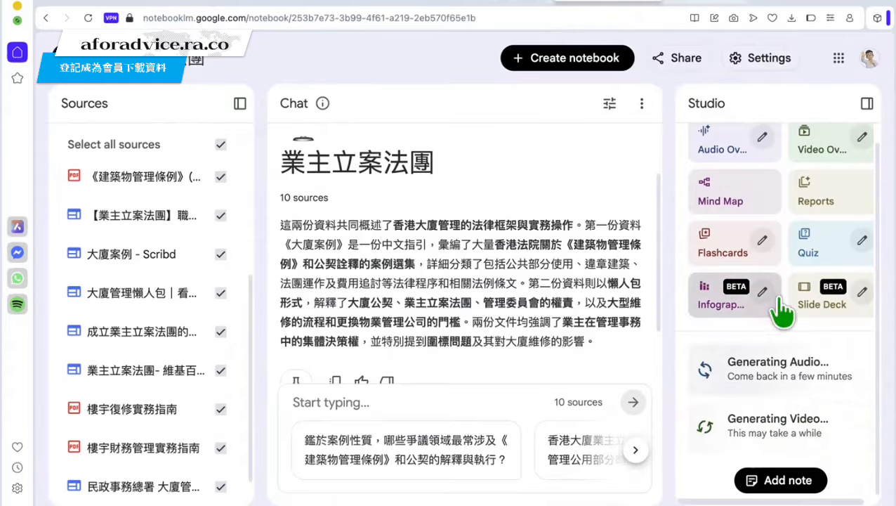
# - Generate a Study Guide report and a mind map from all selected sources in the notebook
pyautogui.click(832, 205)
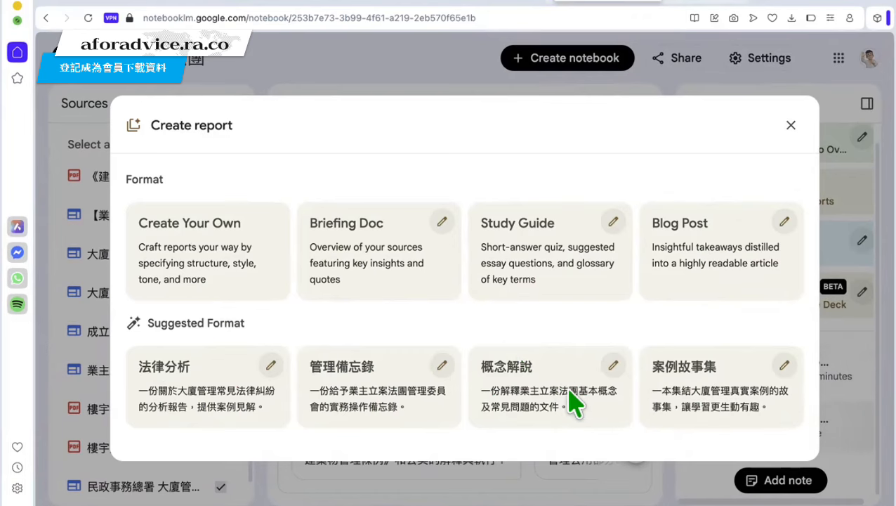
pyautogui.click(551, 265)
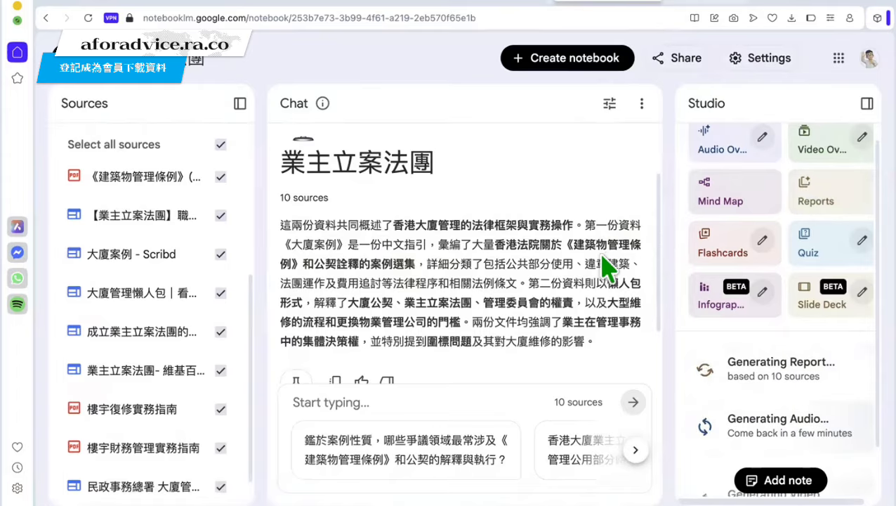
pyautogui.click(718, 205)
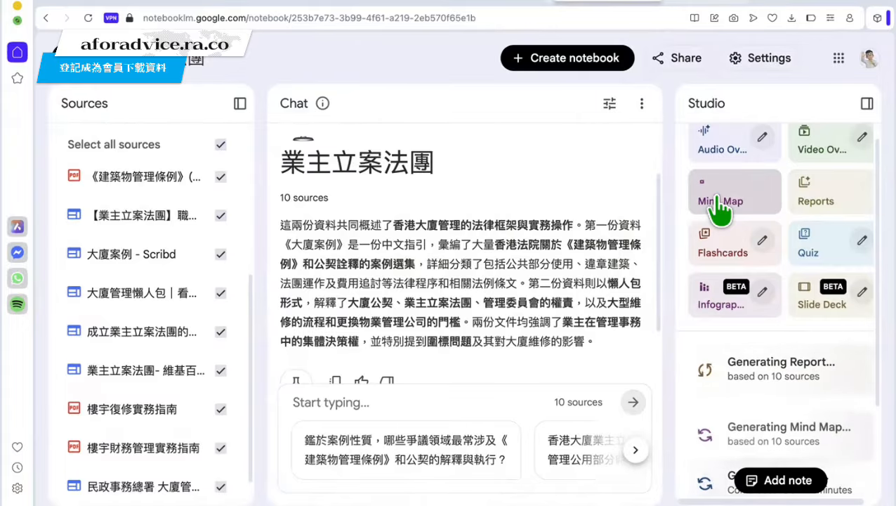
pyautogui.scroll(-2, 772, 379)
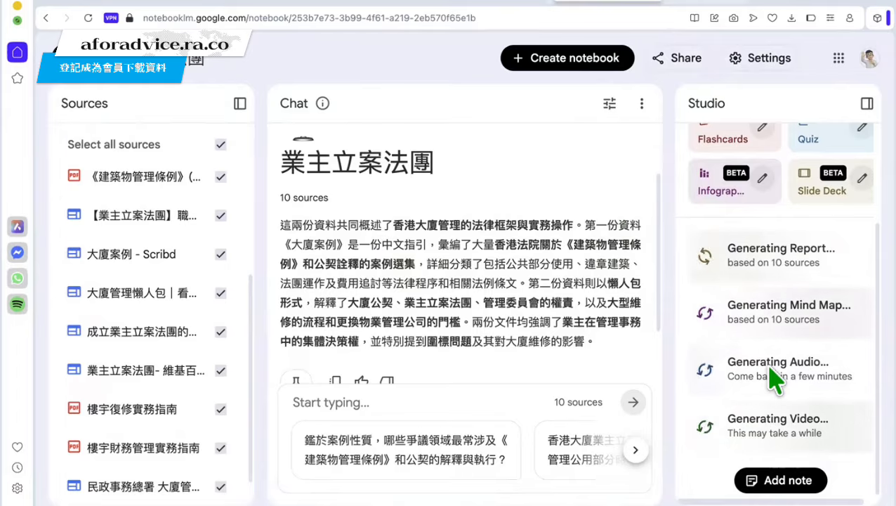
pyautogui.scroll(2, 773, 379)
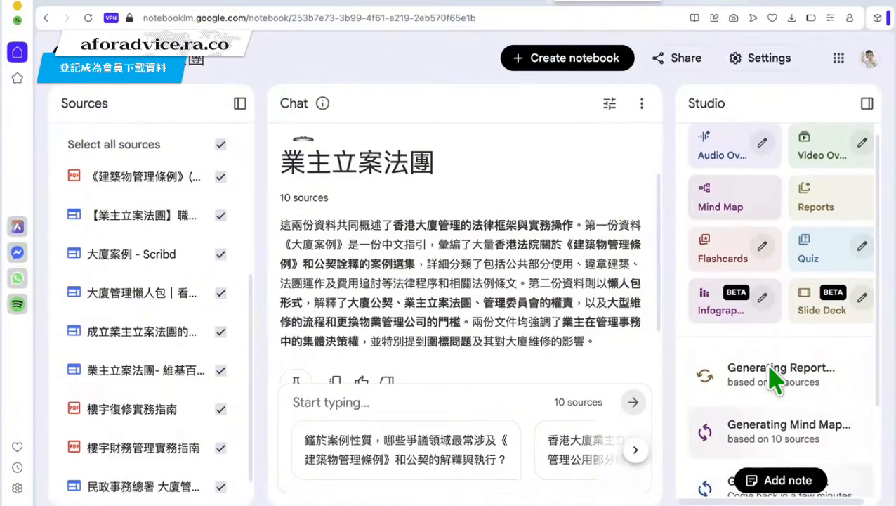
pyautogui.scroll(-1, 773, 379)
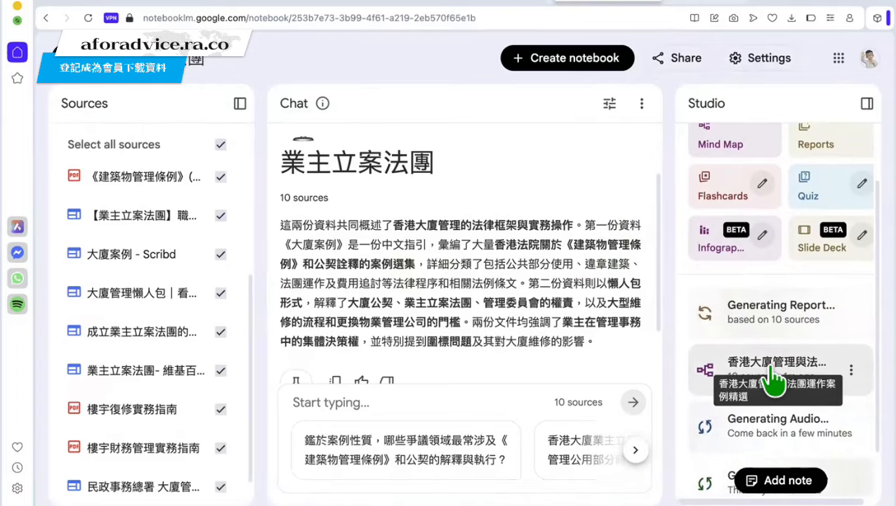
# - Open the generated mind map and expand 香港大廈管理案例選集 (1995-2005), 主要爭議類別 (八大類), 辭退管理公司及法團交接 and 其他案件
pyautogui.click(771, 367)
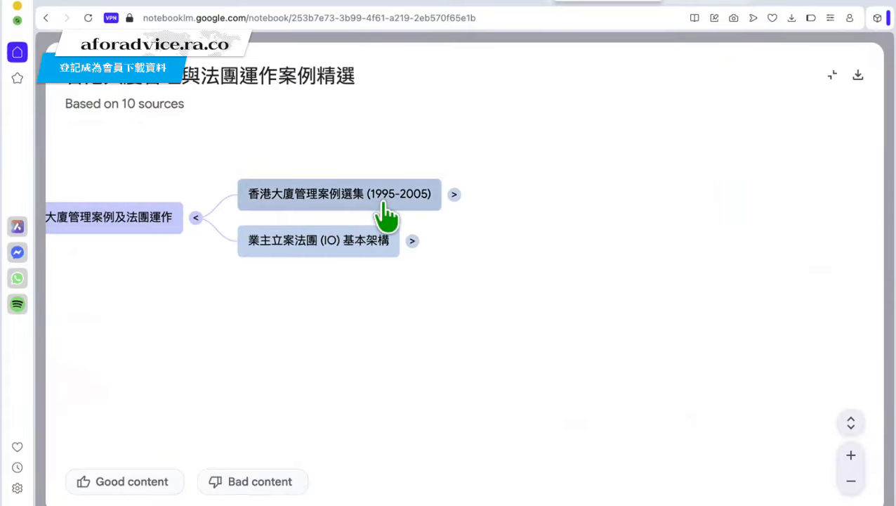
pyautogui.click(454, 196)
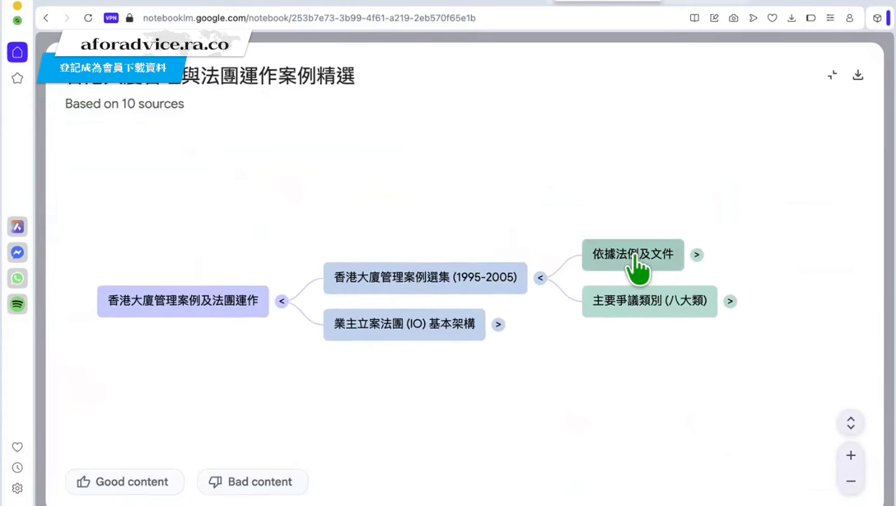
pyautogui.click(729, 301)
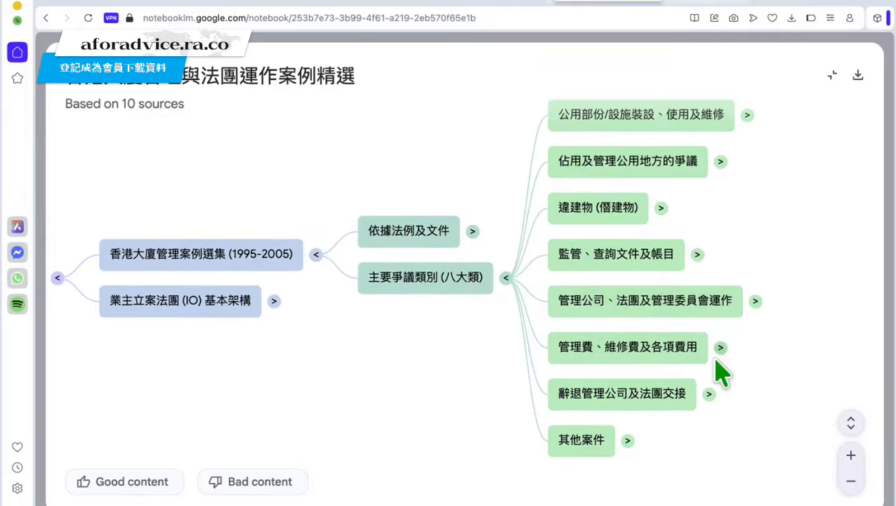
pyautogui.click(708, 395)
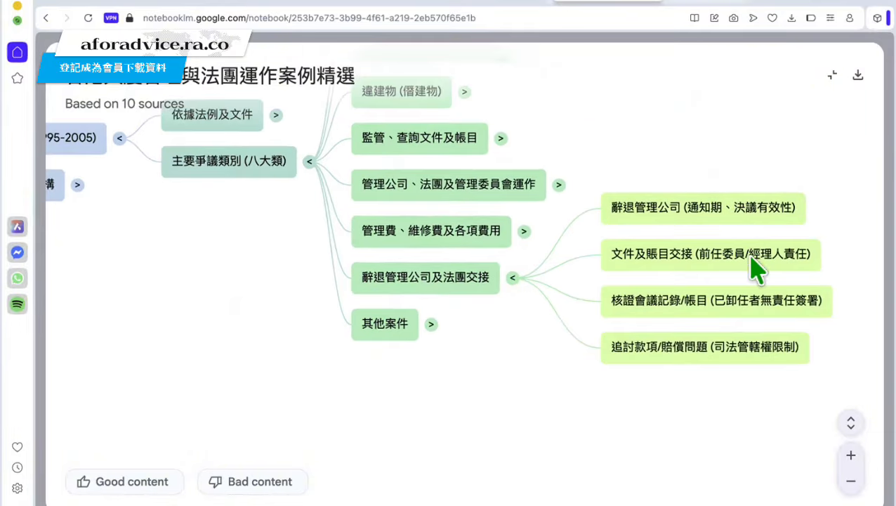
pyautogui.click(431, 324)
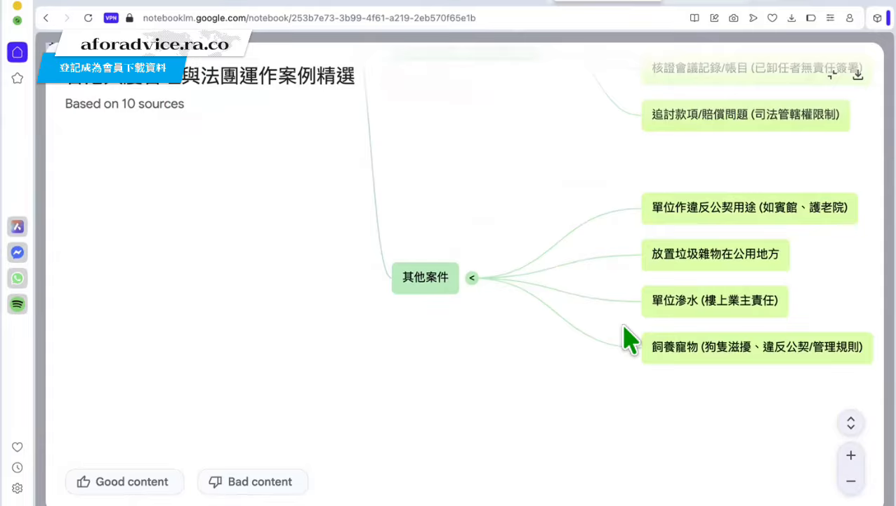
# - Expand the 業主立案法團 (IO) 基本架構 branch, then download the mind map as an image and close it
pyautogui.scroll(5, 628, 340)
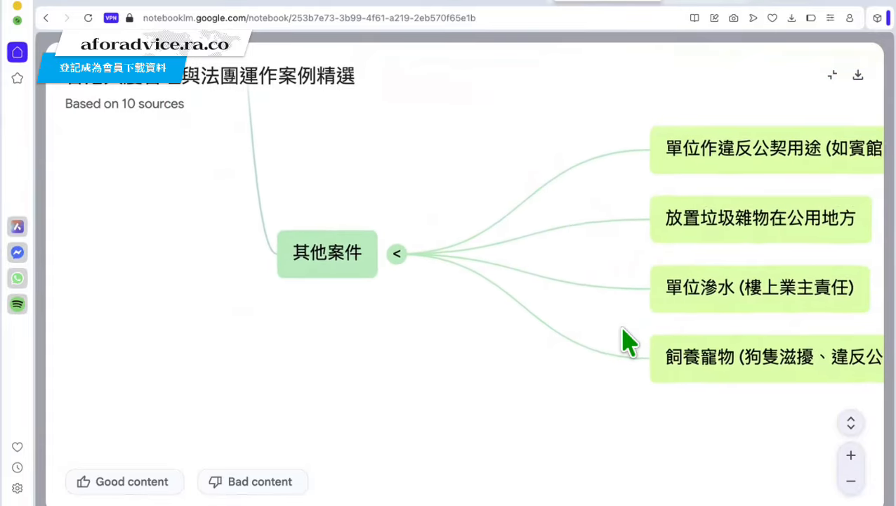
pyautogui.scroll(-2, 628, 340)
pyautogui.scroll(-1, 629, 340)
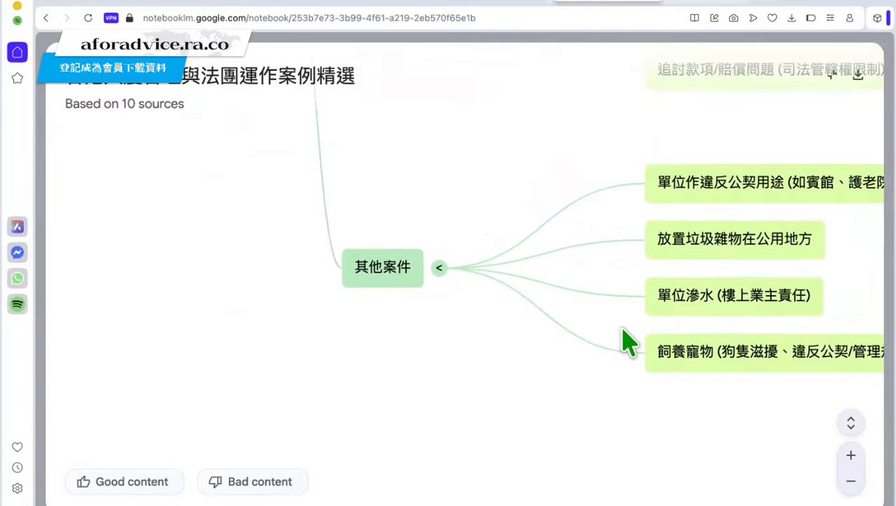
pyautogui.moveTo(629, 340); pyautogui.dragTo(625, 403)
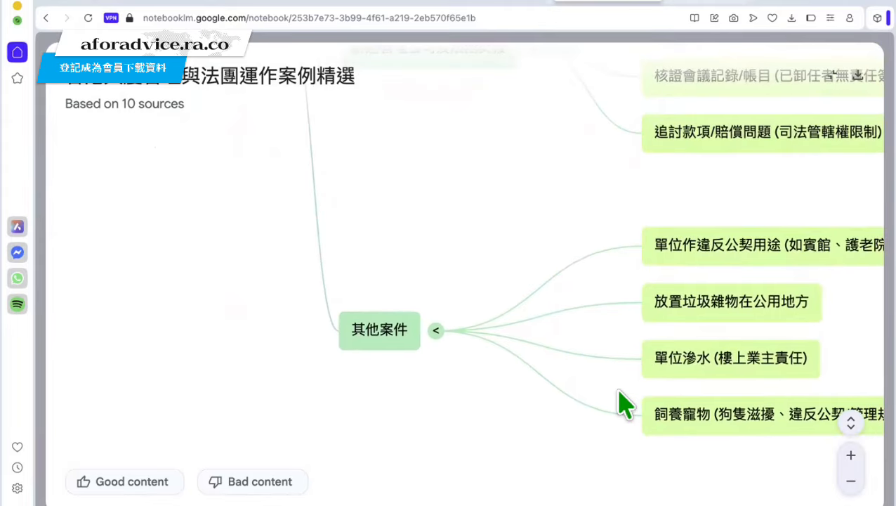
pyautogui.moveTo(620, 243); pyautogui.dragTo(620, 394)
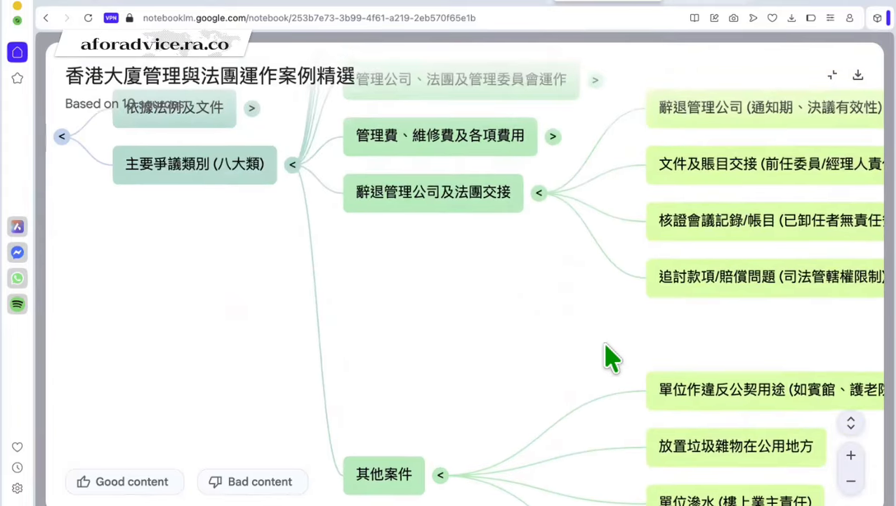
pyautogui.moveTo(606, 344); pyautogui.dragTo(640, 444)
pyautogui.moveTo(615, 401); pyautogui.dragTo(624, 464)
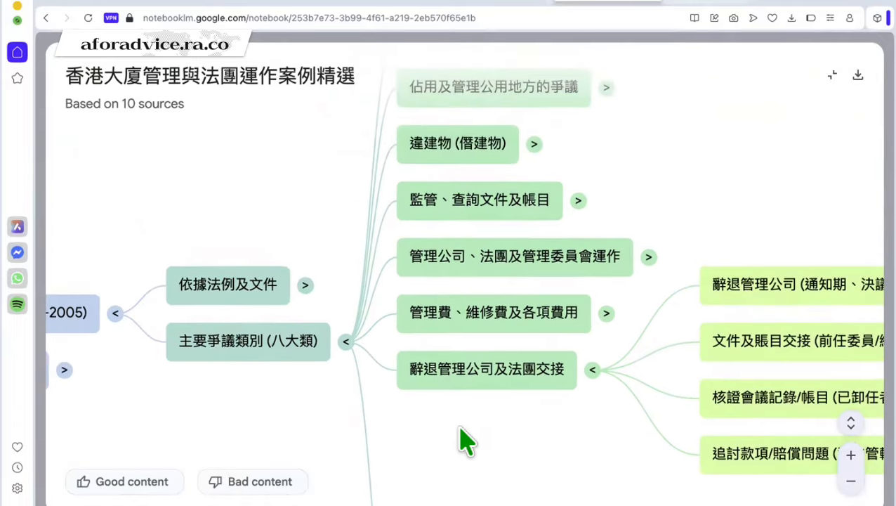
pyautogui.moveTo(344, 424); pyautogui.dragTo(696, 399)
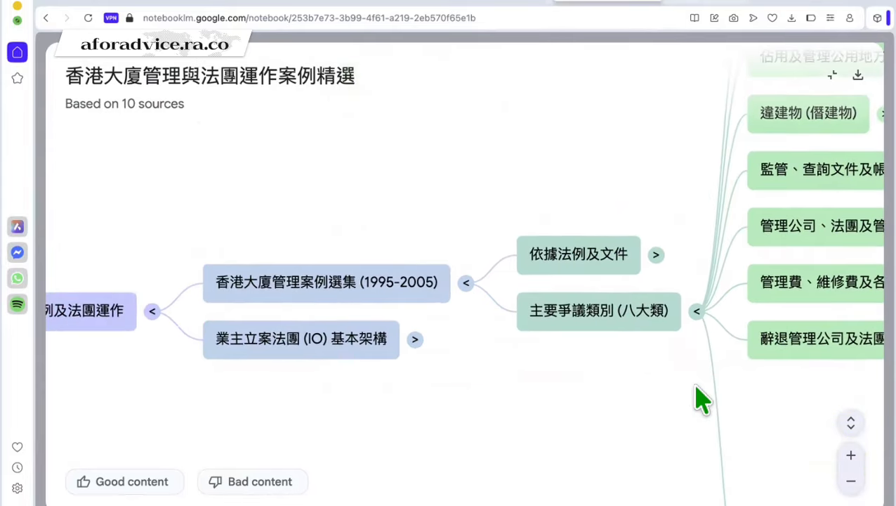
pyautogui.click(415, 339)
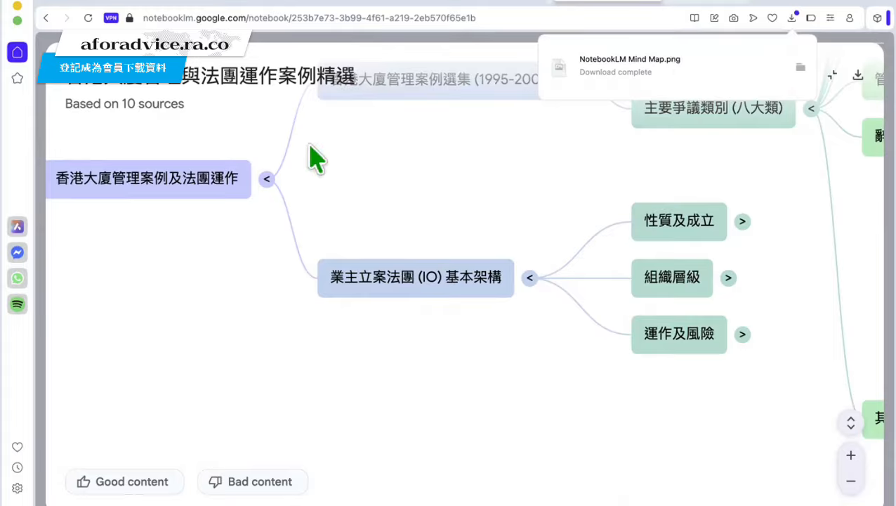
pyautogui.click(831, 72)
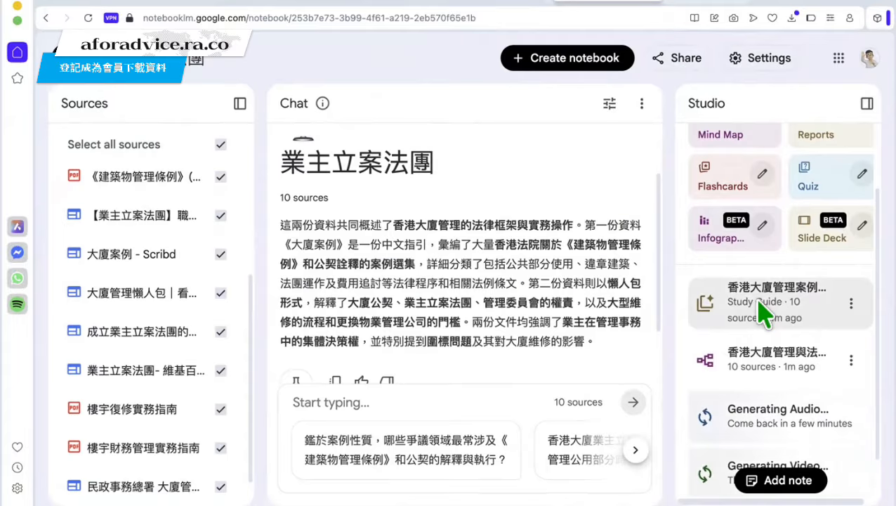
# - Open the generated Study Guide report and read through its quiz questions and glossary of terms
pyautogui.click(704, 314)
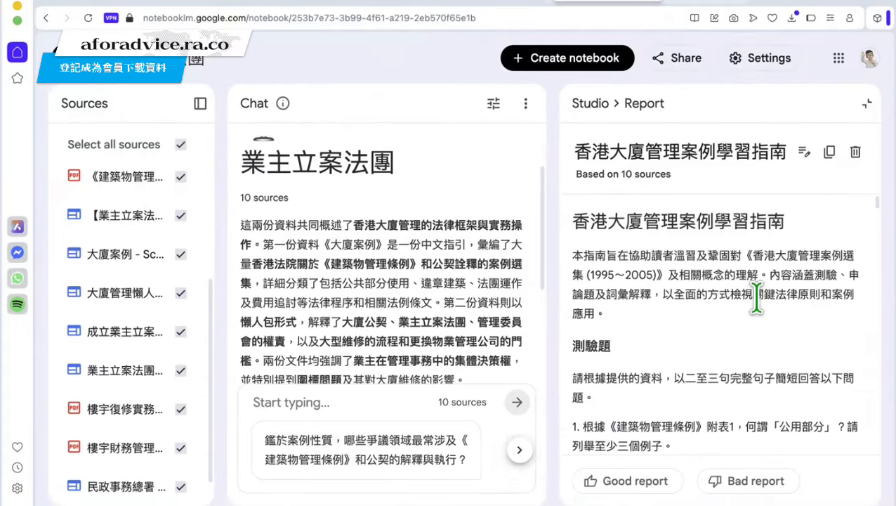
pyautogui.scroll(-5, 757, 302)
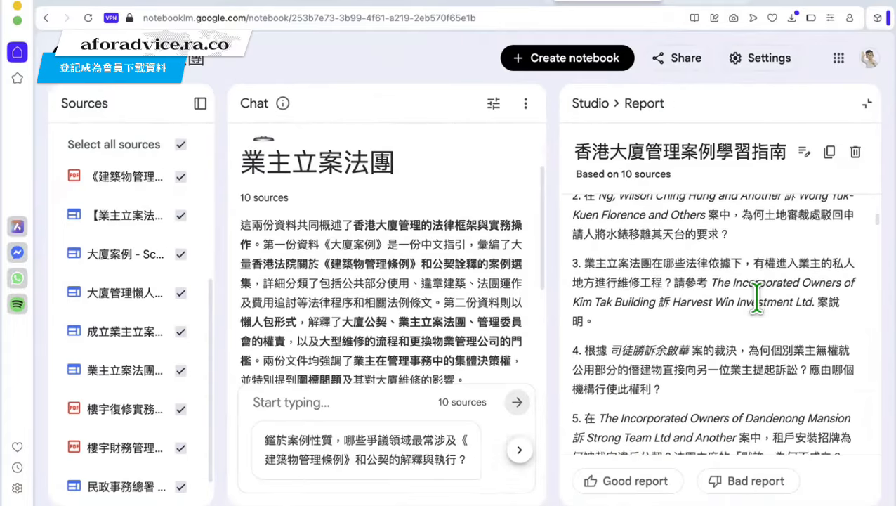
pyautogui.scroll(-6, 756, 302)
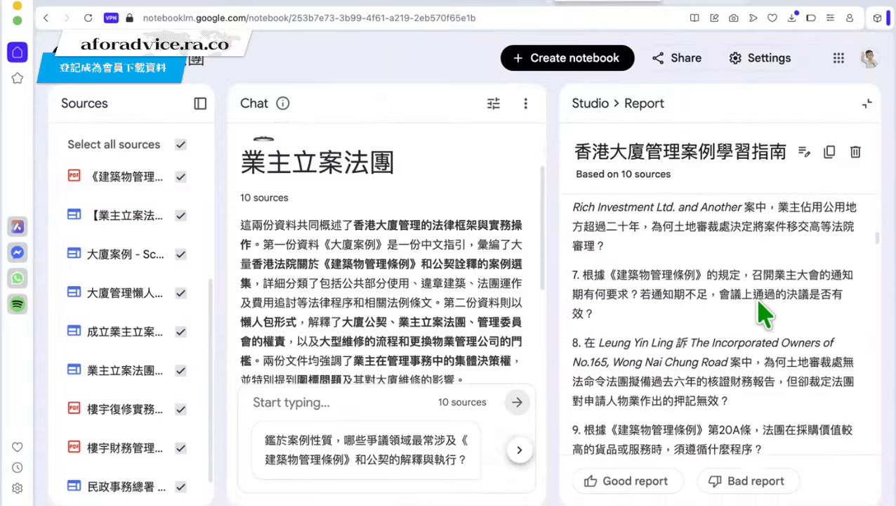
pyautogui.scroll(-2, 762, 316)
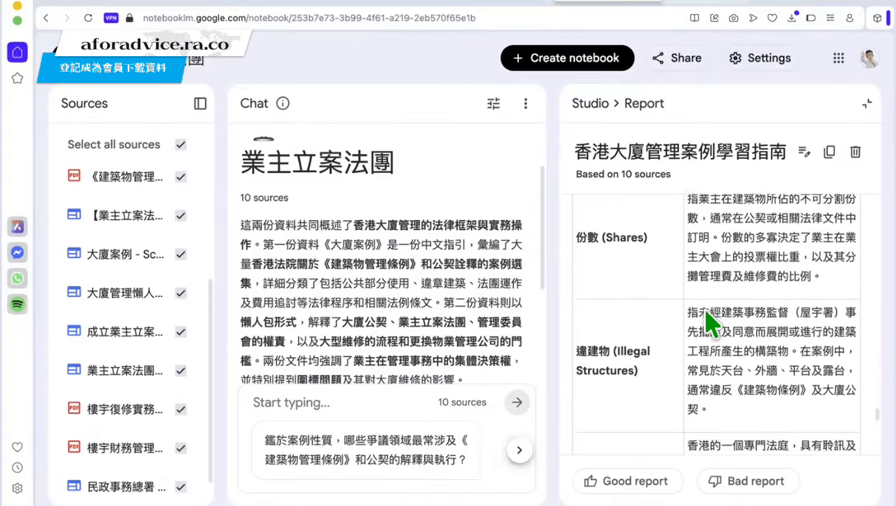
pyautogui.scroll(-3, 708, 318)
pyautogui.scroll(-5, 709, 322)
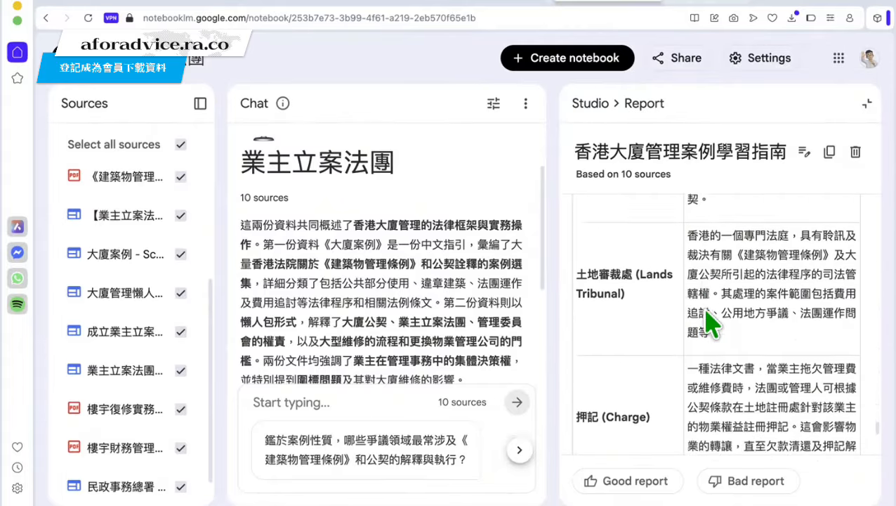
pyautogui.scroll(-10, 710, 323)
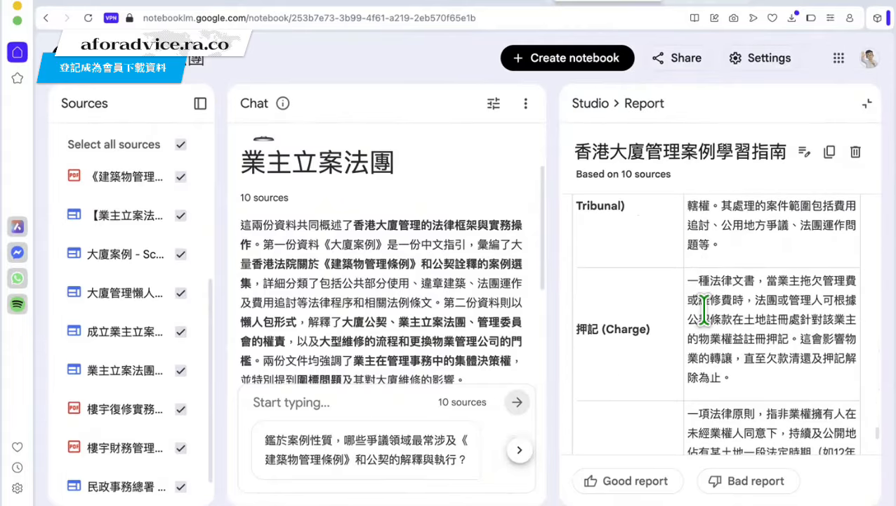
# - Skim the 香港大廈管理案例學習指南 report once more from its introduction to the end of the glossary and close it
pyautogui.scroll(15, 710, 323)
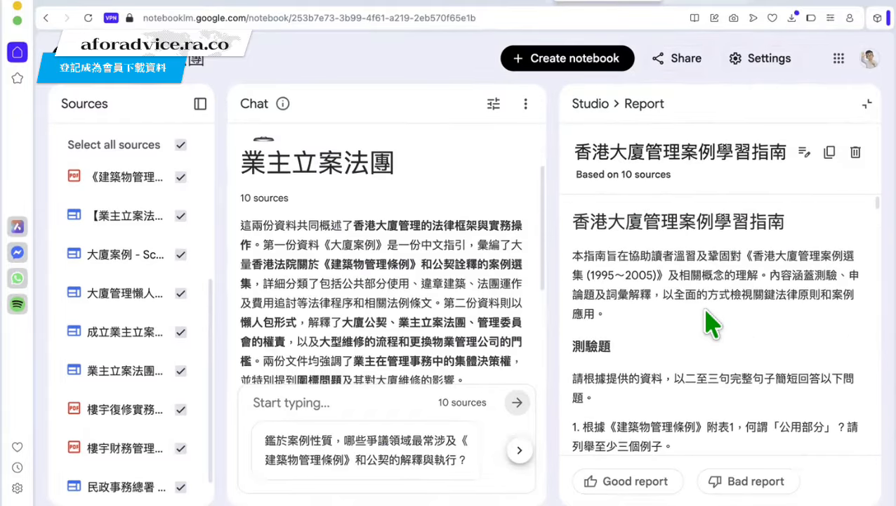
pyautogui.click(804, 153)
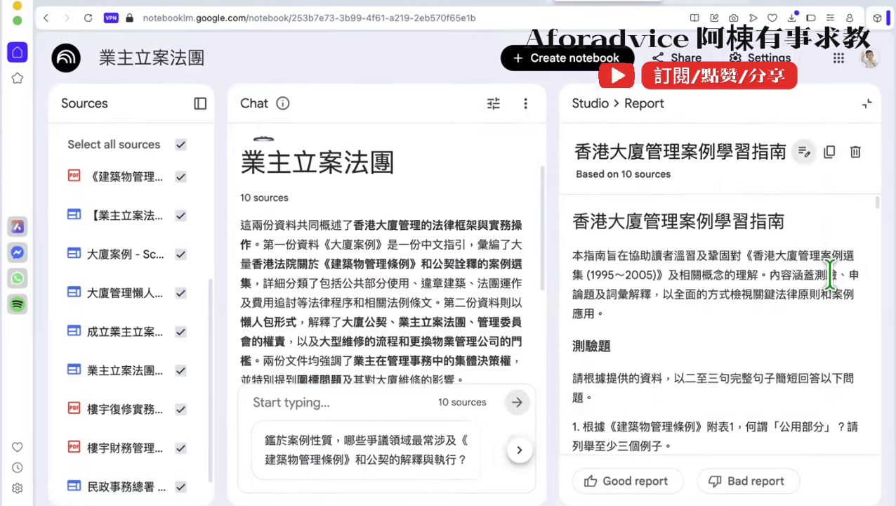
pyautogui.scroll(-20, 725, 273)
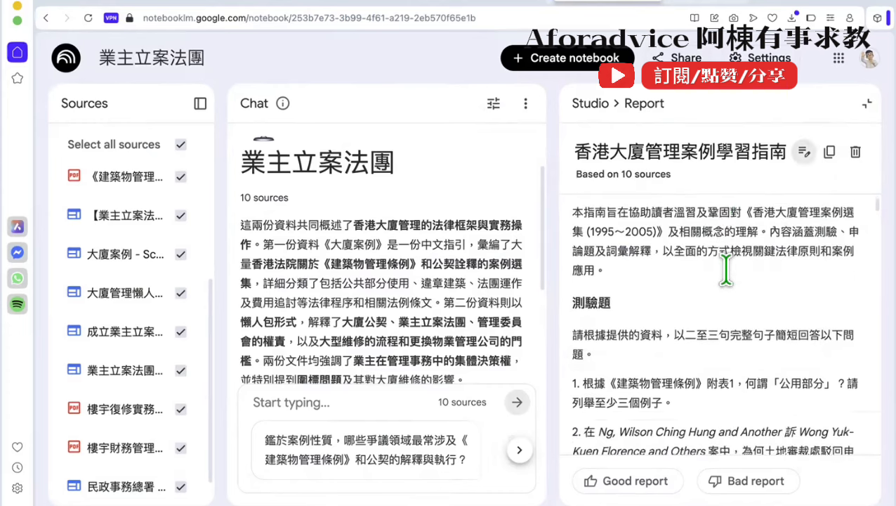
pyautogui.scroll(-10, 730, 281)
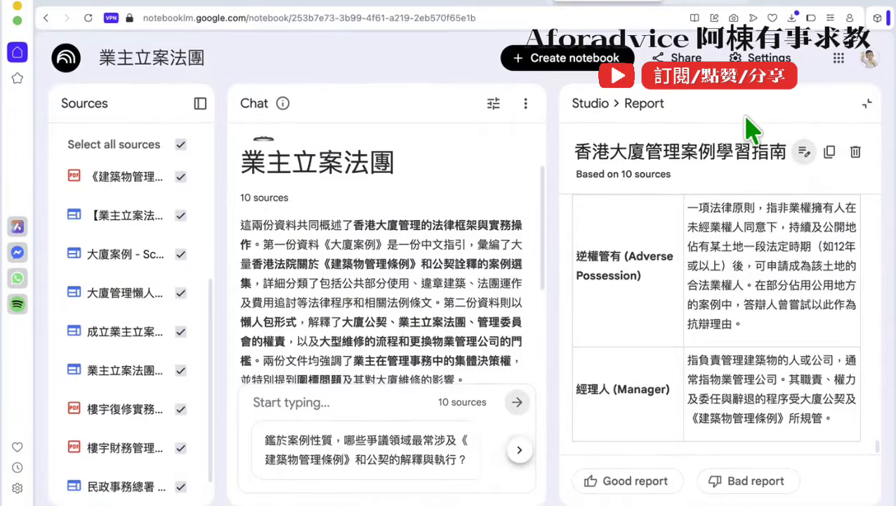
pyautogui.click(867, 103)
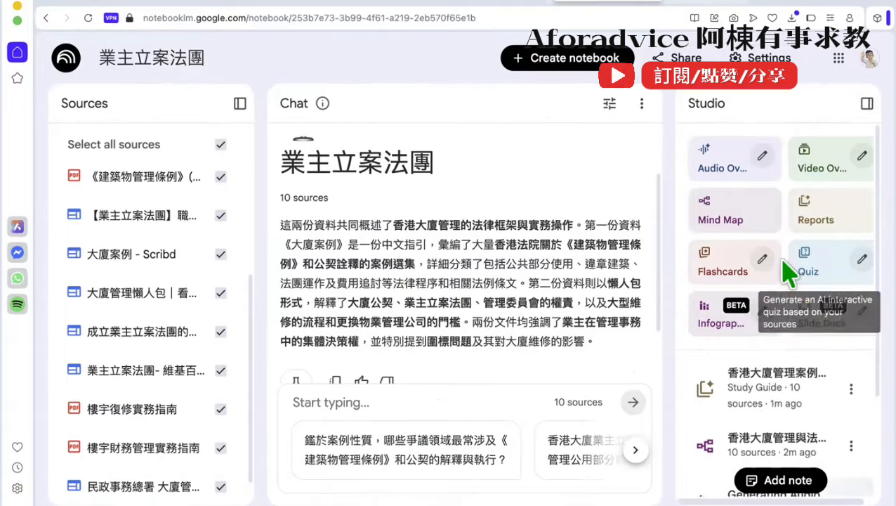
# - Generate a quiz, flashcards, a slide deck and an infographic from the selected sources
pyautogui.scroll(-3, 761, 257)
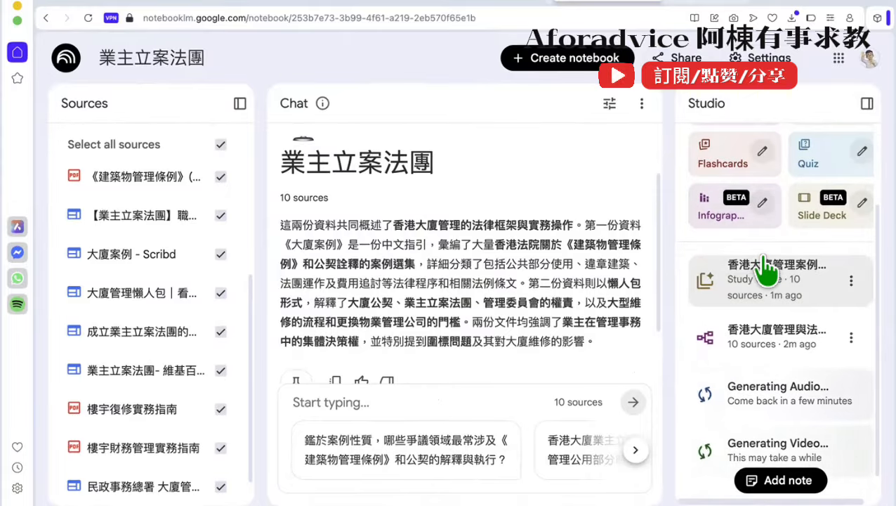
pyautogui.scroll(1, 766, 270)
pyautogui.scroll(-2, 767, 270)
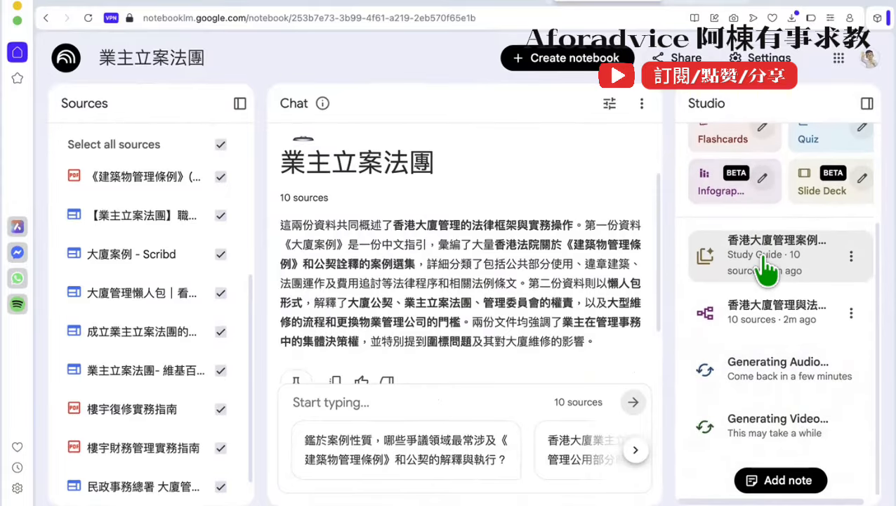
pyautogui.scroll(2, 765, 269)
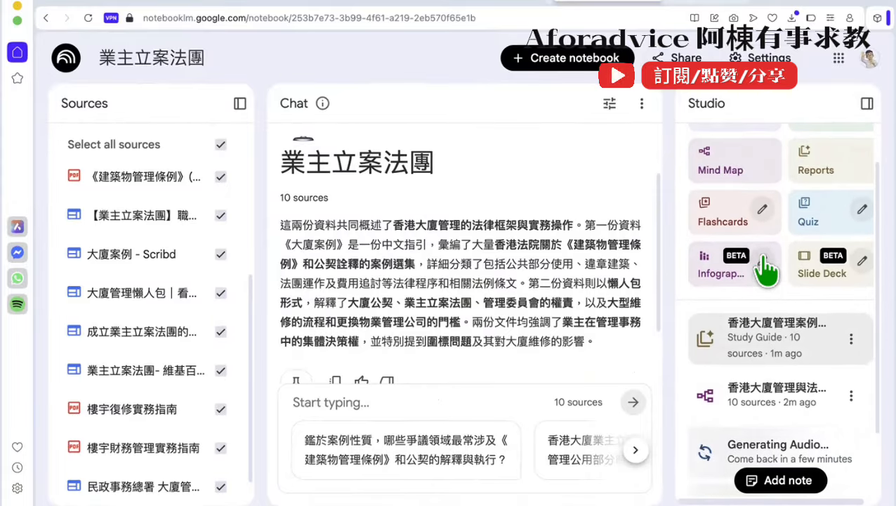
pyautogui.click(828, 210)
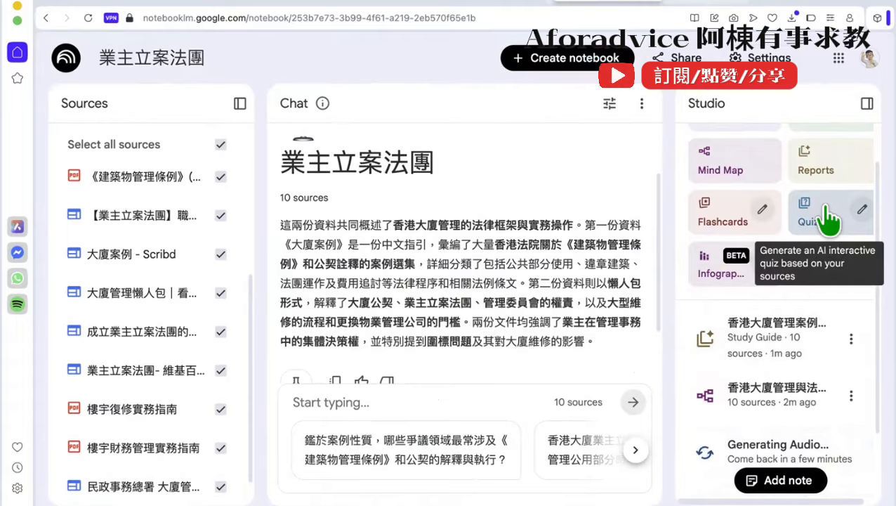
pyautogui.click(719, 221)
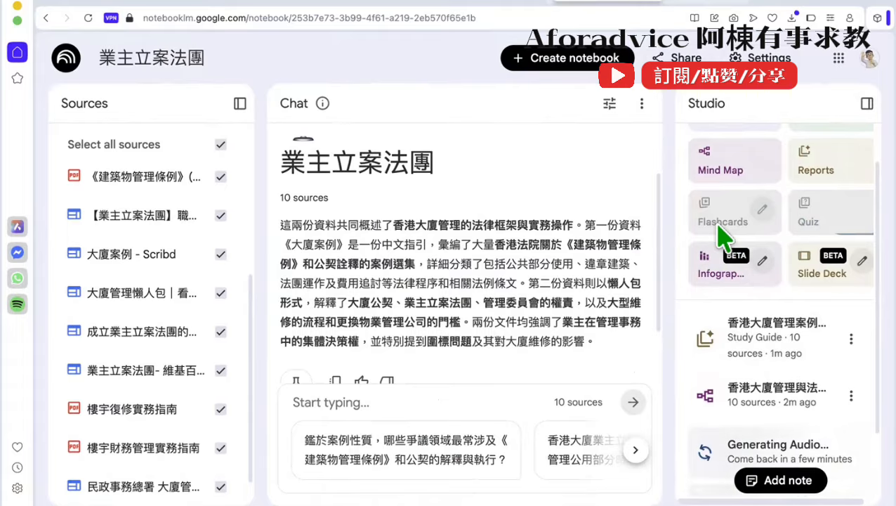
pyautogui.click(814, 277)
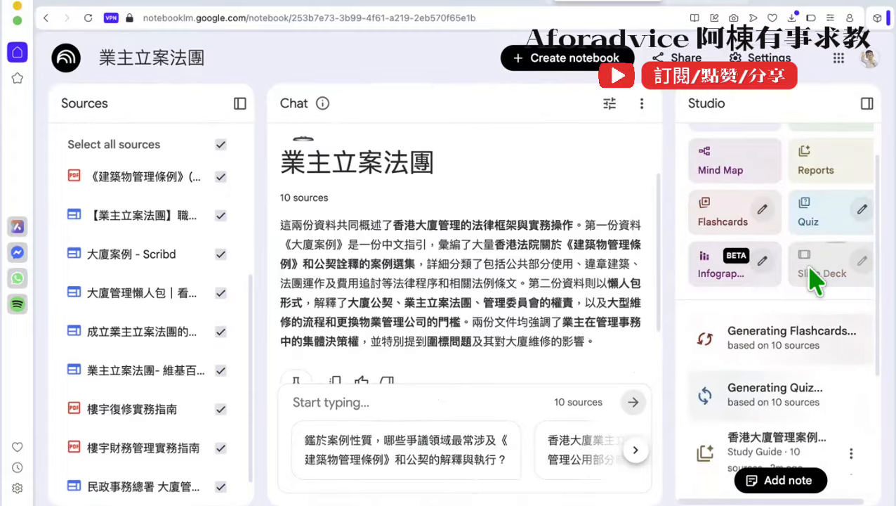
pyautogui.click(715, 278)
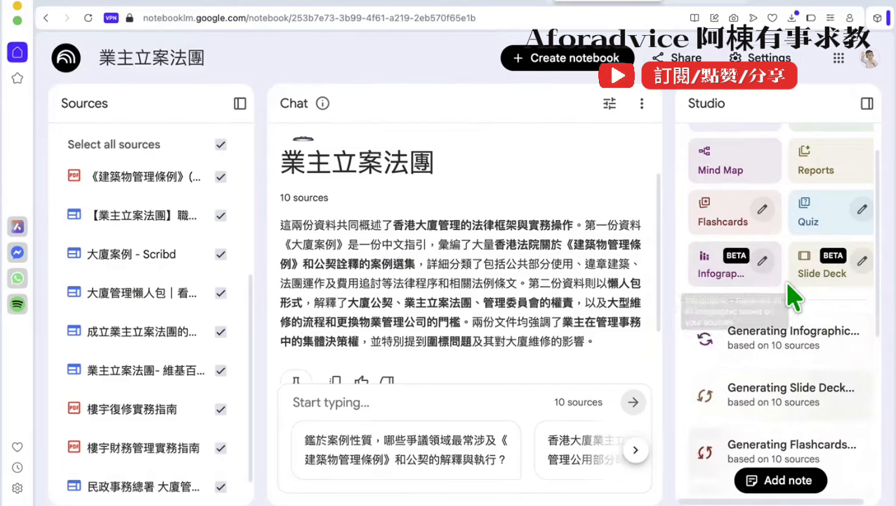
# - Check the list of Studio outputs, open the 法團題庫 flashcards and read the first card's question
pyautogui.scroll(-5, 797, 309)
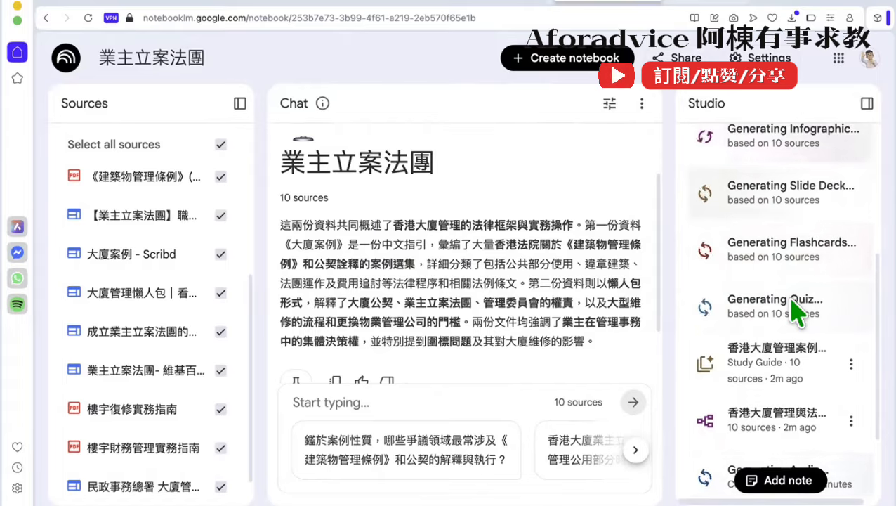
pyautogui.scroll(-2, 797, 309)
pyautogui.scroll(-1, 795, 311)
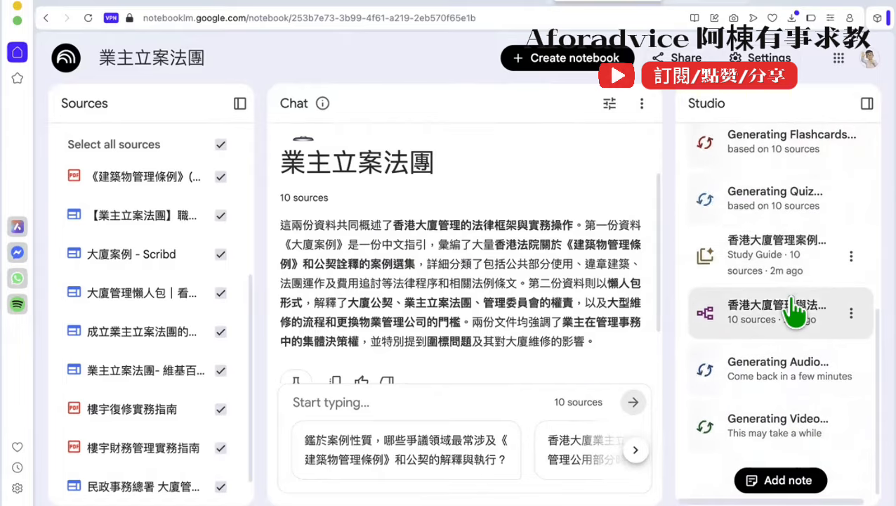
pyautogui.scroll(3, 795, 310)
pyautogui.scroll(4, 795, 311)
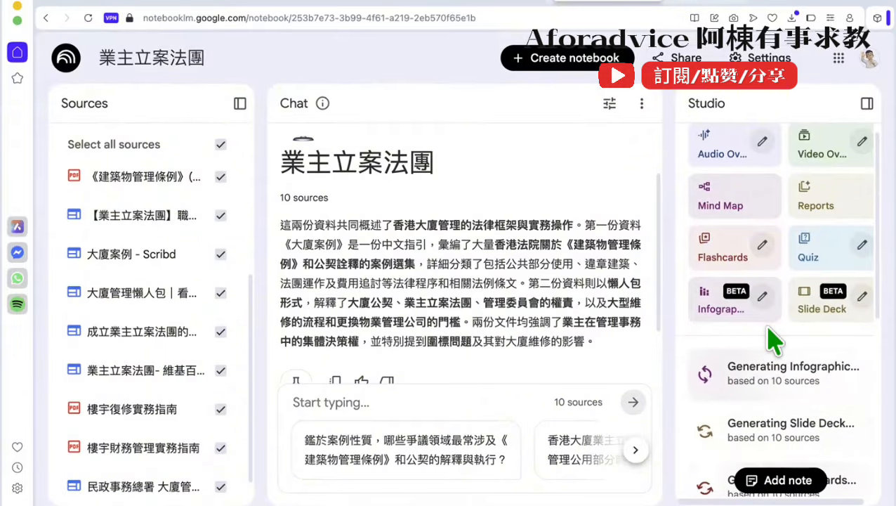
pyautogui.click(774, 361)
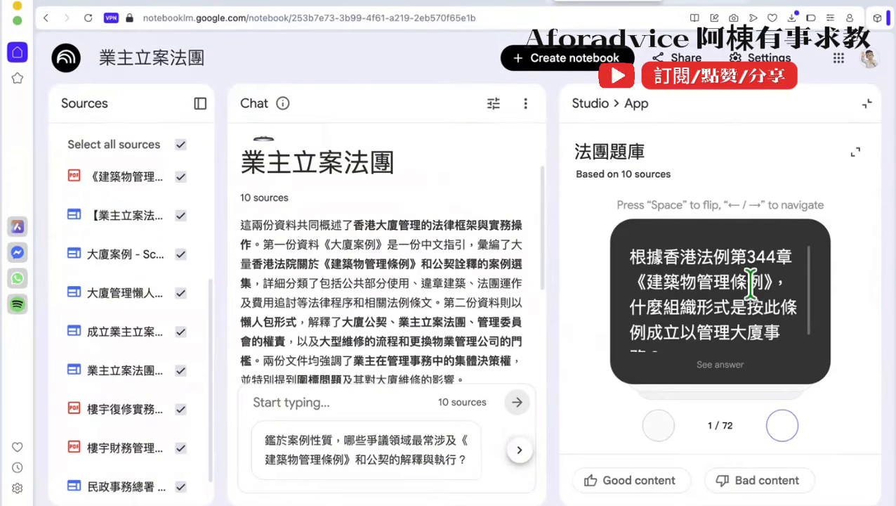
pyautogui.scroll(-1, 750, 285)
pyautogui.scroll(1, 750, 285)
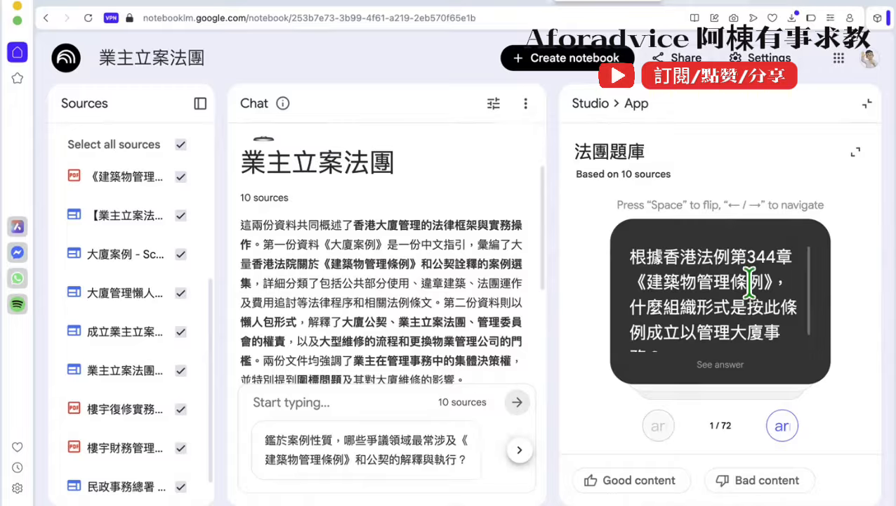
pyautogui.scroll(-1, 749, 284)
pyautogui.scroll(1, 750, 284)
pyautogui.scroll(-1, 750, 284)
pyautogui.scroll(1, 750, 284)
pyautogui.scroll(-1, 750, 284)
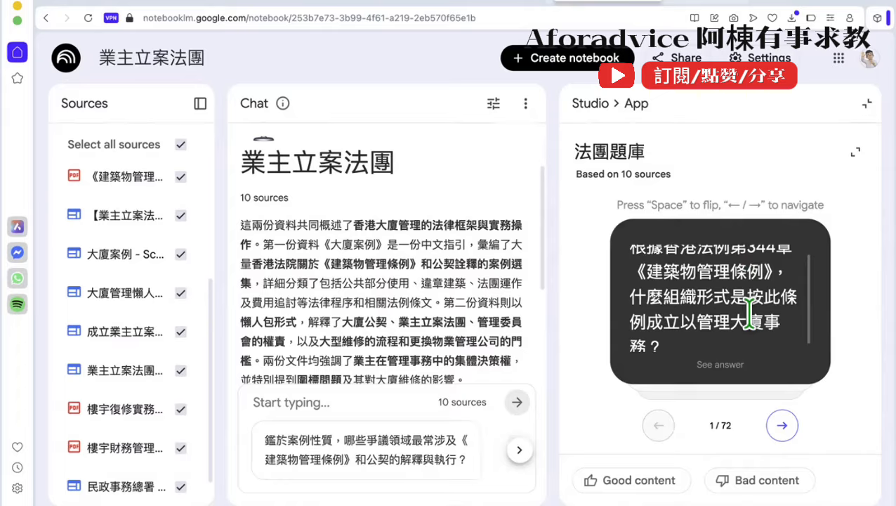
pyautogui.scroll(1, 750, 312)
pyautogui.scroll(-1, 750, 312)
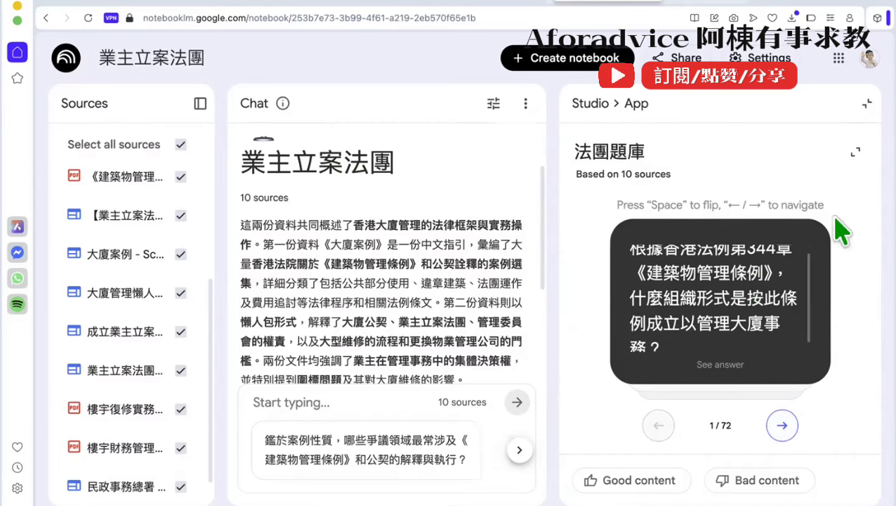
# - Enlarge the 法團題庫 flashcards, flip through the first three cards to their answers, and download the set
pyautogui.click(855, 152)
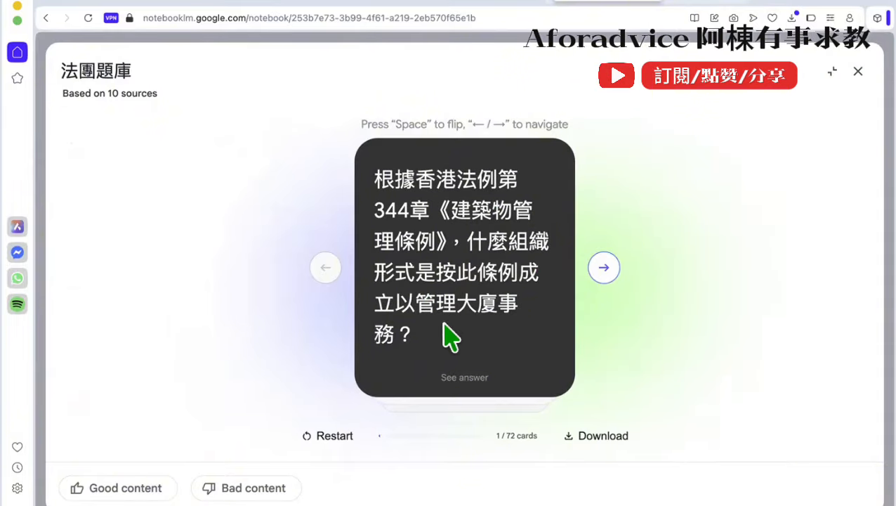
pyautogui.click(604, 268)
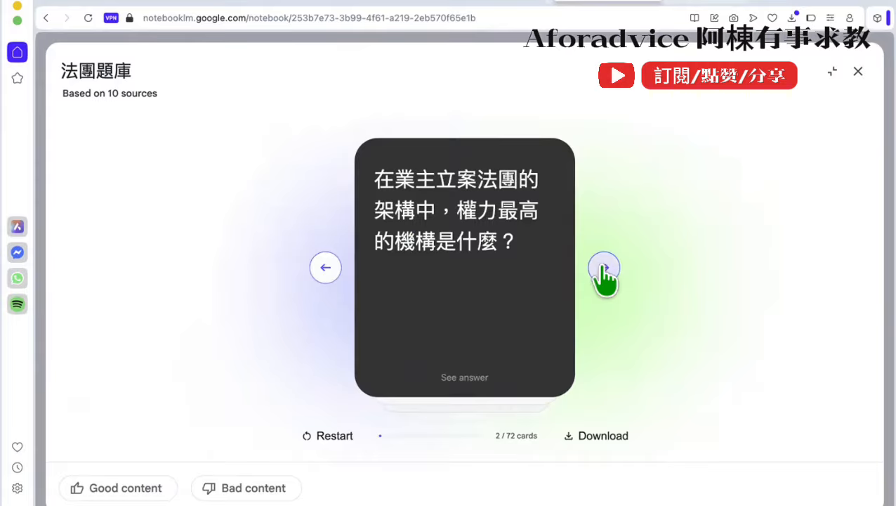
pyautogui.click(327, 270)
pyautogui.click(424, 265)
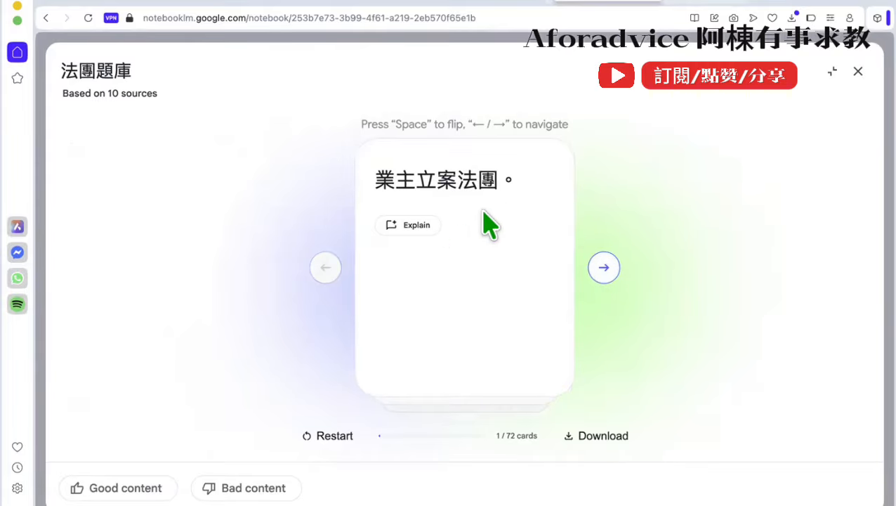
pyautogui.click(604, 268)
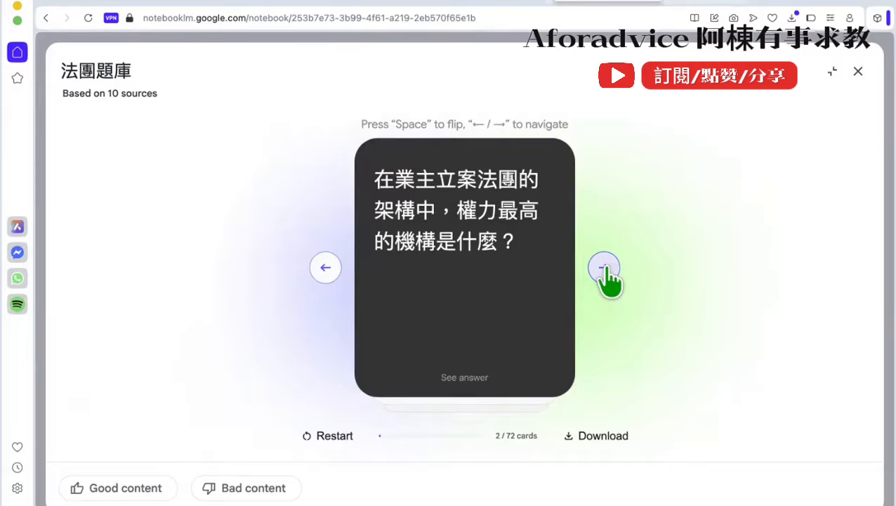
pyautogui.click(441, 278)
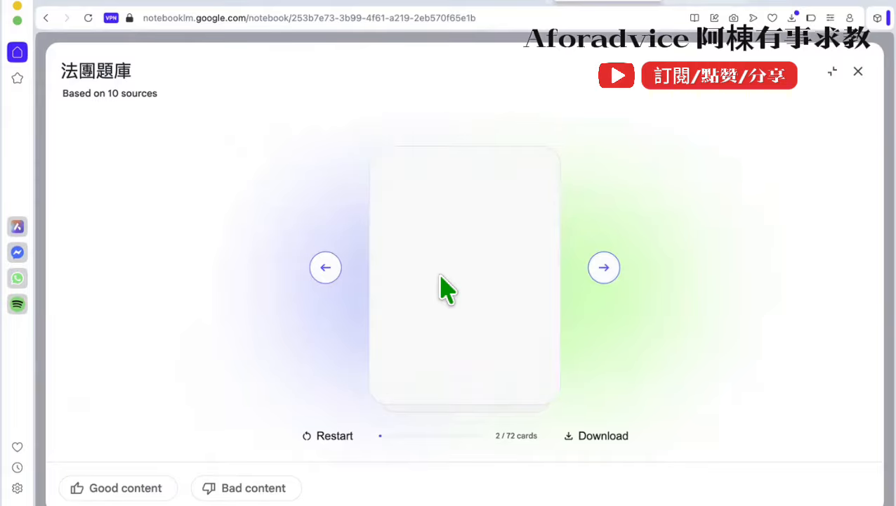
pyautogui.click(604, 267)
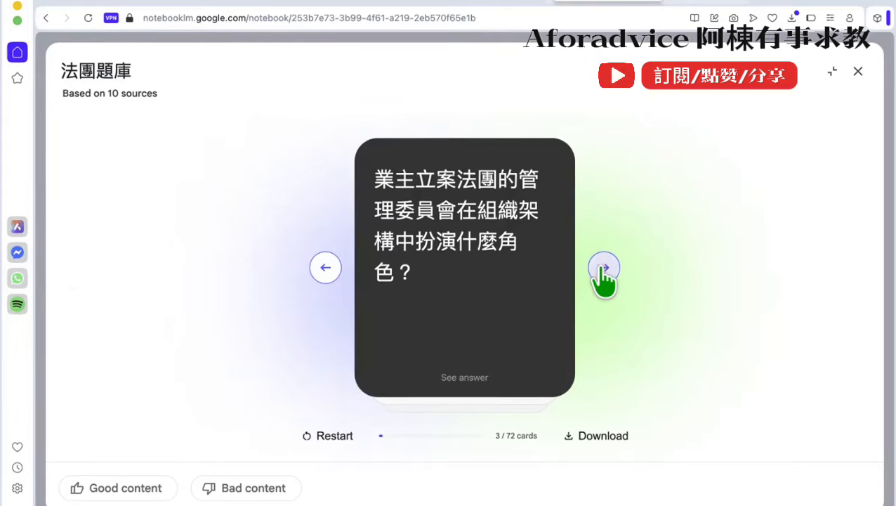
pyautogui.click(467, 291)
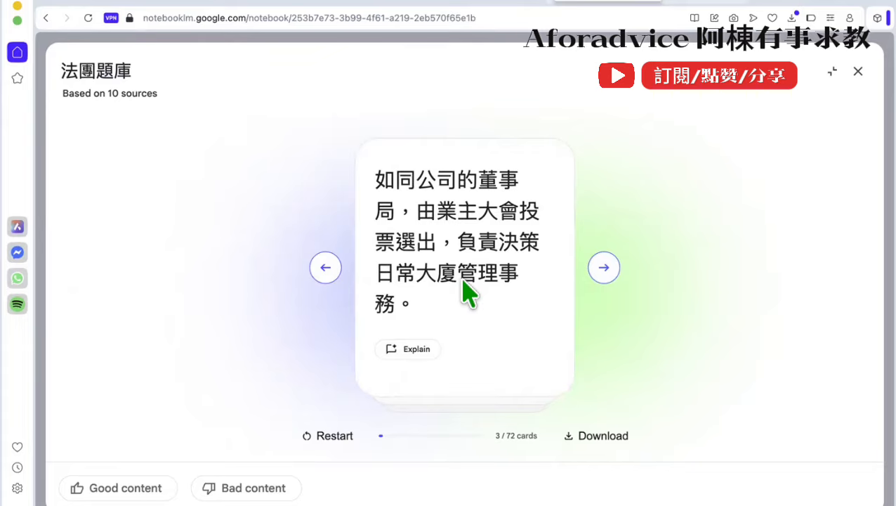
pyautogui.click(588, 441)
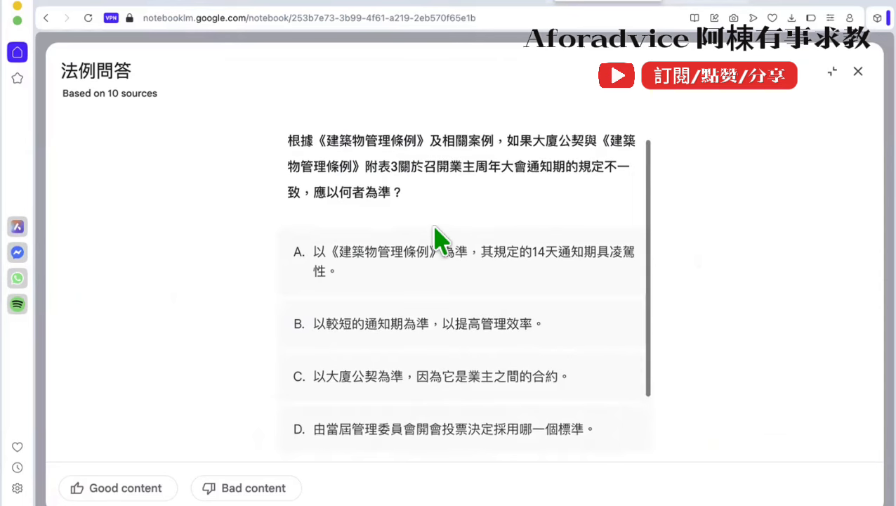
# - Read the first question of the 法例問答 quiz and answer it with option B
pyautogui.scroll(-3, 435, 226)
pyautogui.scroll(3, 434, 226)
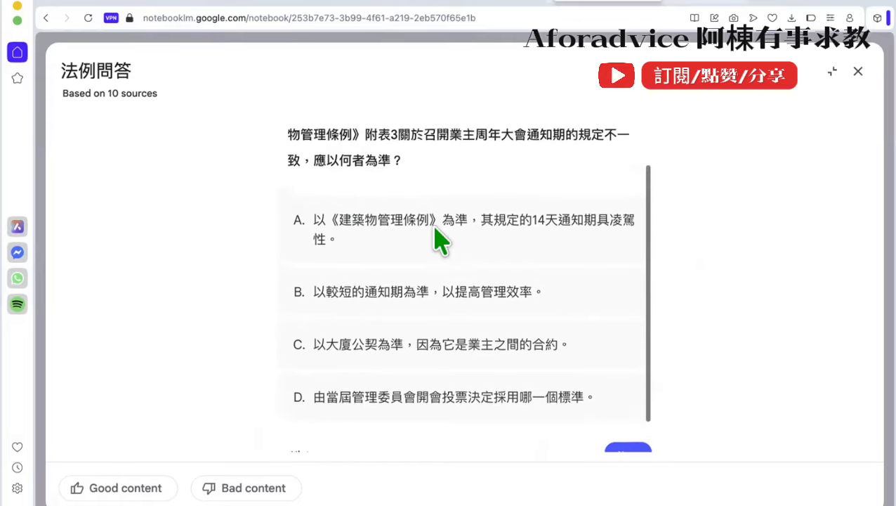
pyautogui.scroll(-3, 435, 226)
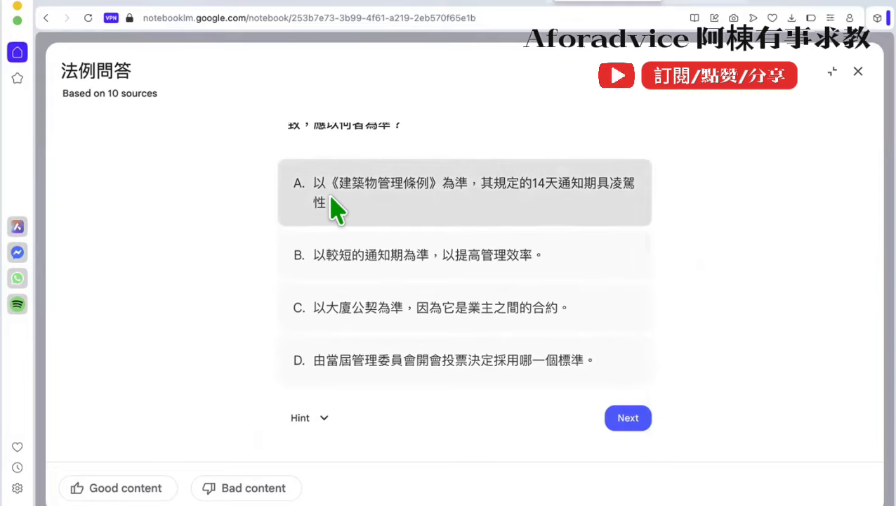
pyautogui.click(383, 278)
pyautogui.scroll(-1, 464, 331)
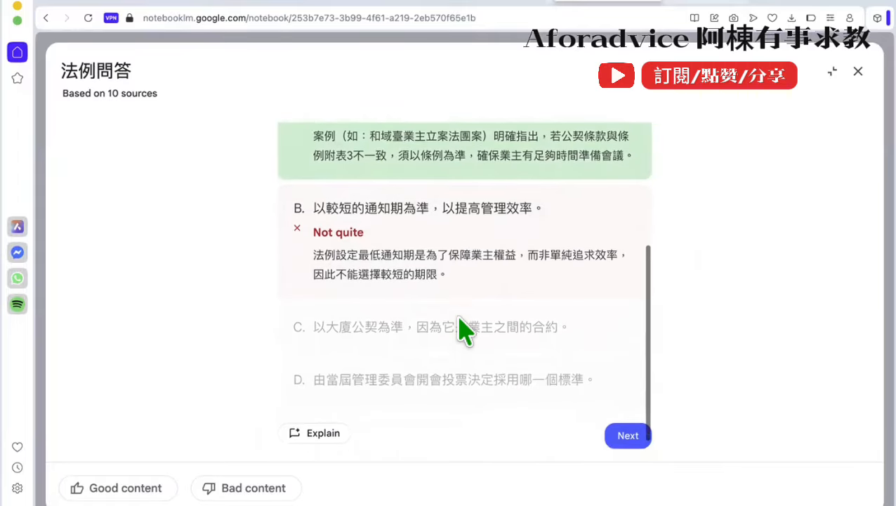
# - Answer the second quiz question with option D, request an explanation of the answer in the chat, and close the quiz
pyautogui.click(627, 425)
pyautogui.click(400, 358)
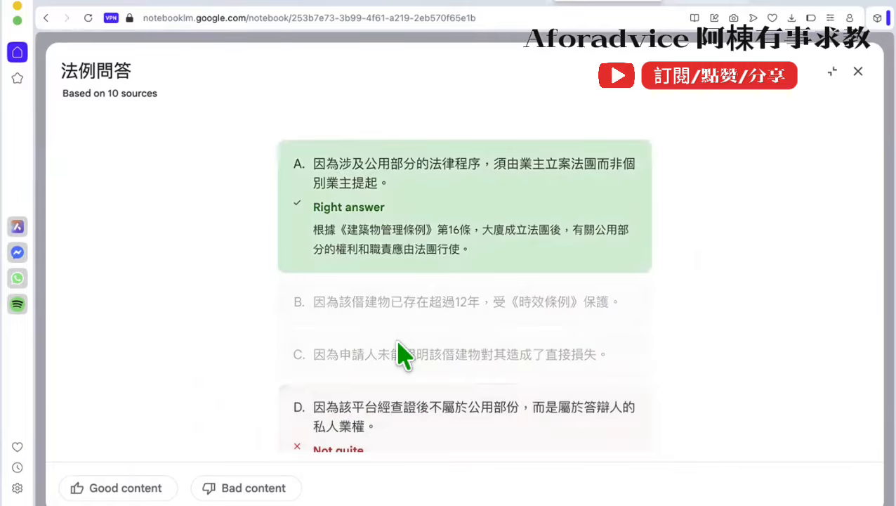
pyautogui.scroll(-2, 476, 340)
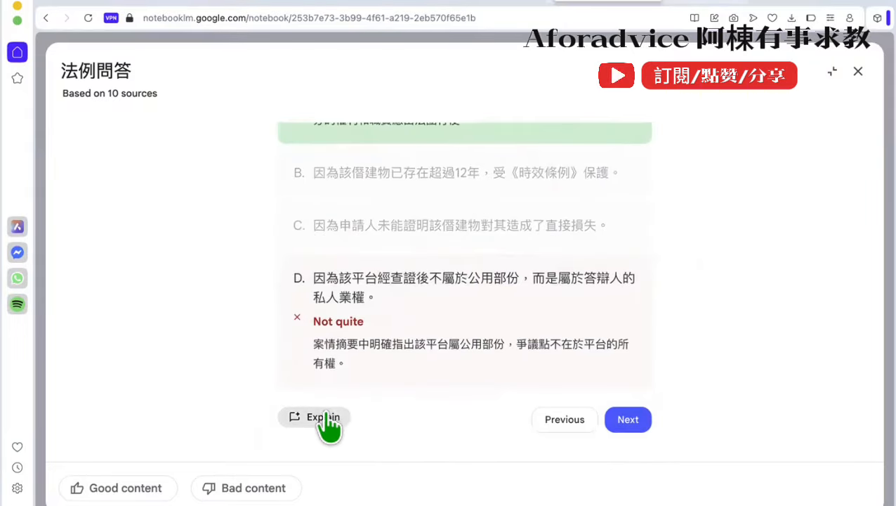
pyautogui.click(326, 417)
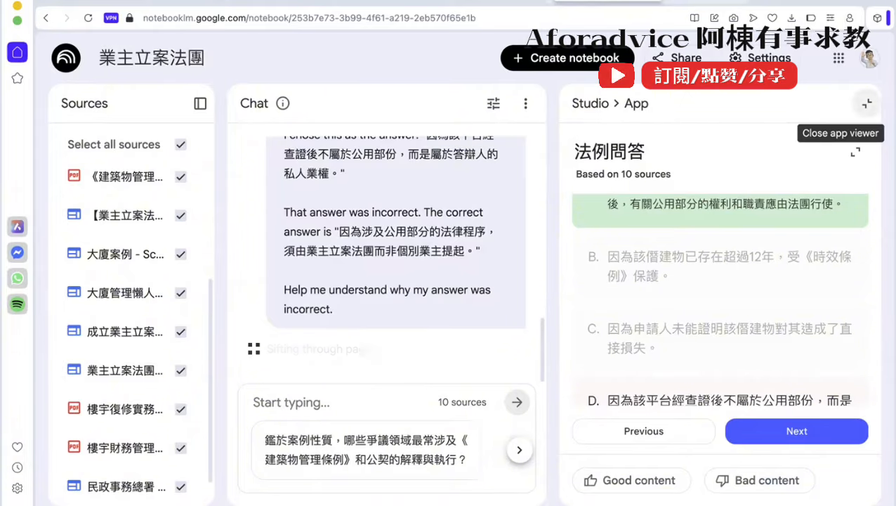
pyautogui.click(866, 103)
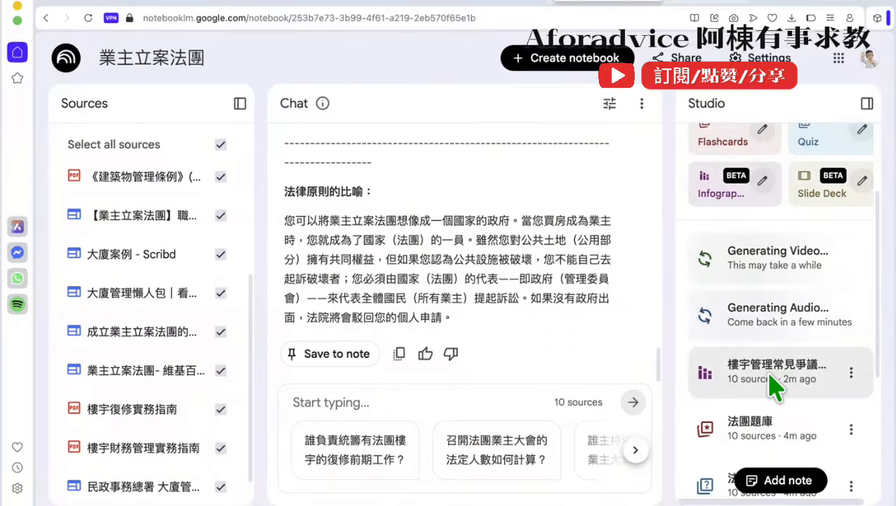
# - Open the generated 樓宇管理常見爭議剖析 infographic
pyautogui.click(774, 372)
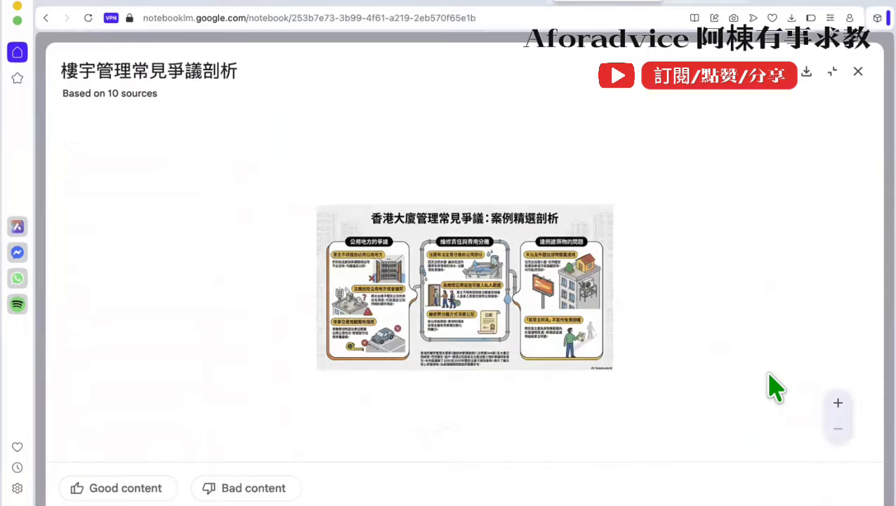